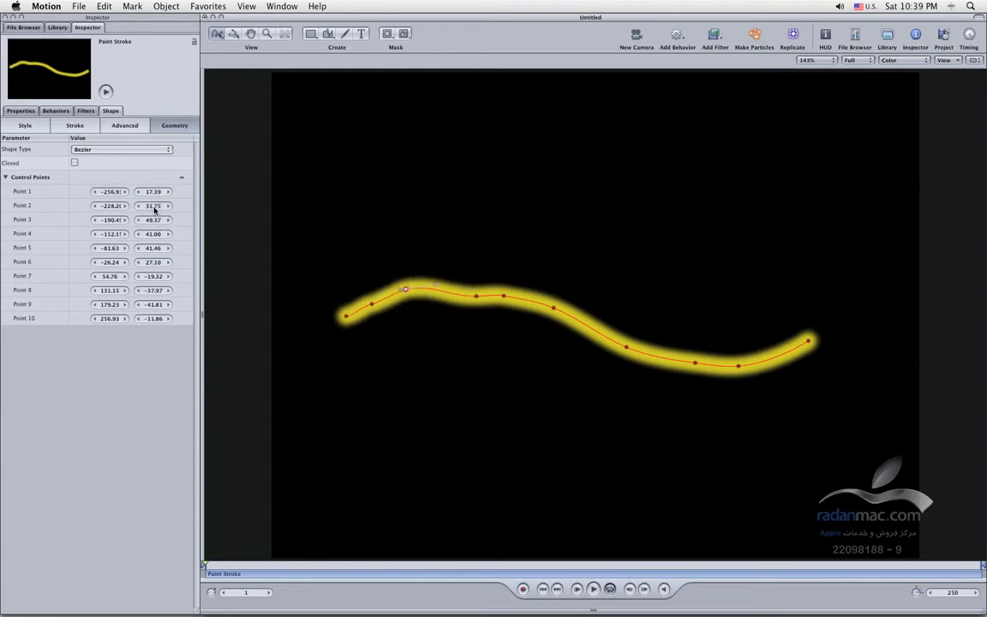
left_click(181, 177)
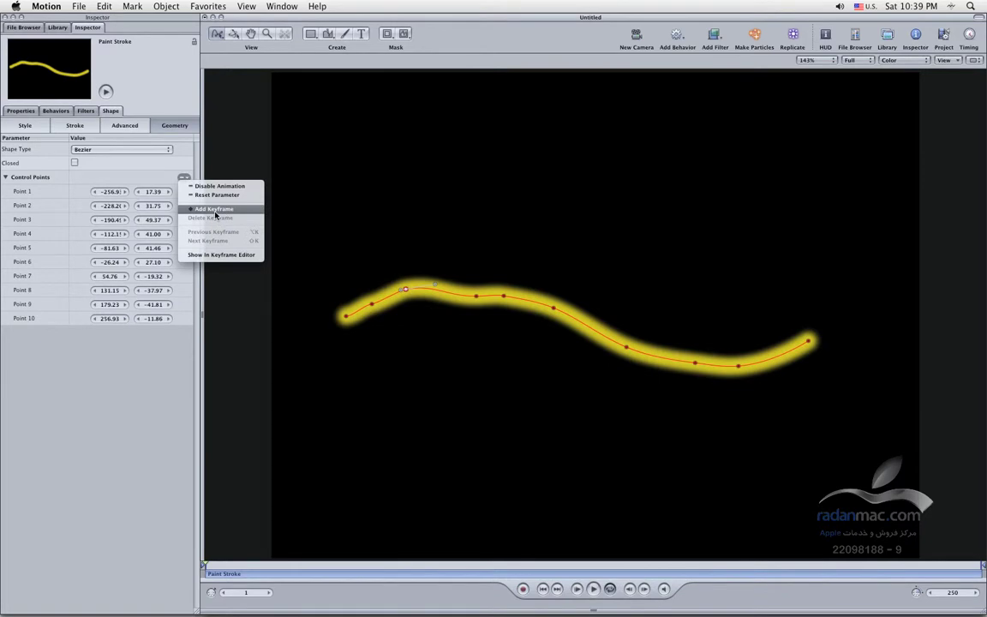
left_click(56, 208)
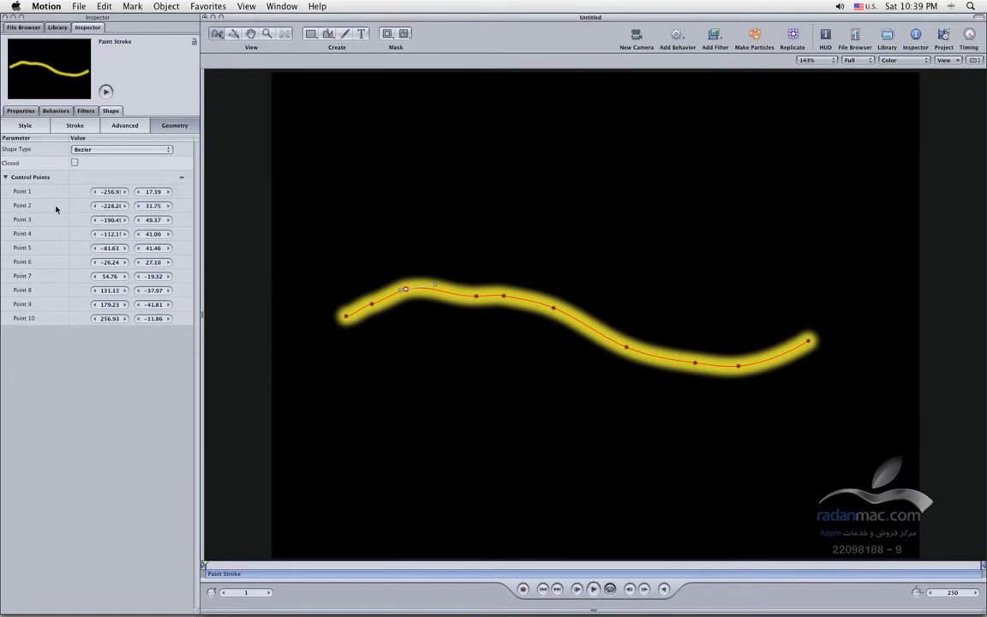
Change the paint stroke's shape type to Linear and move control point 2 to about (-208, -12) and point 3 to about (-175, 57).
left_click(81, 149)
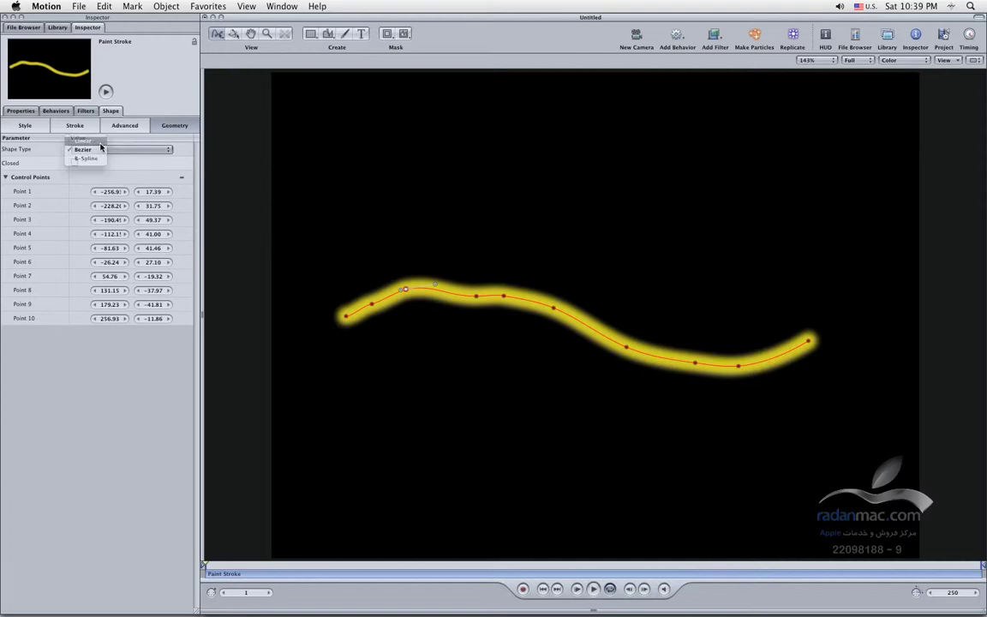
left_click(83, 139)
left_click_drag(372, 303, 390, 341)
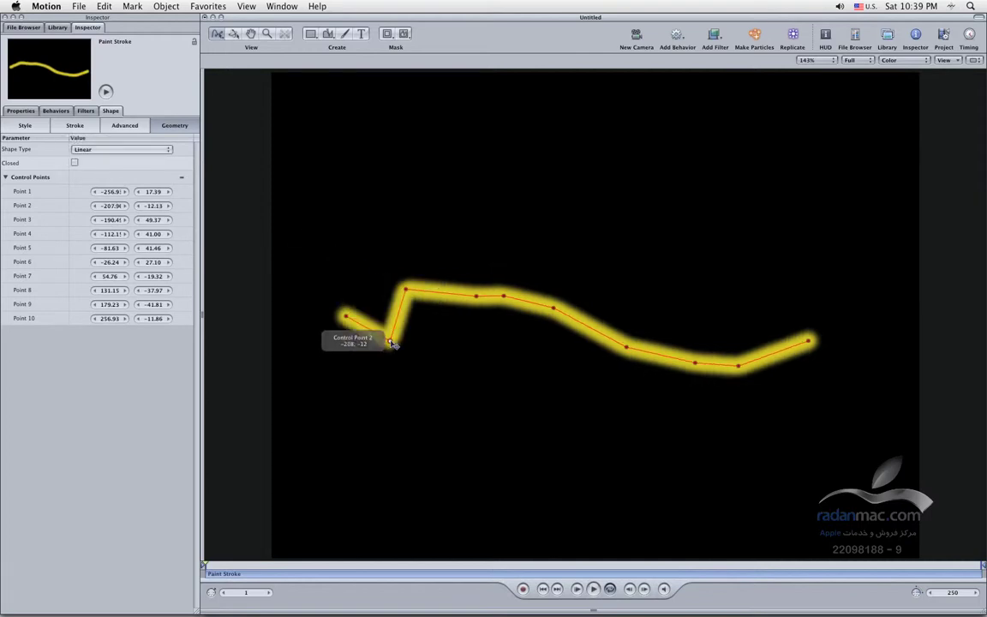
left_click_drag(408, 294, 420, 283)
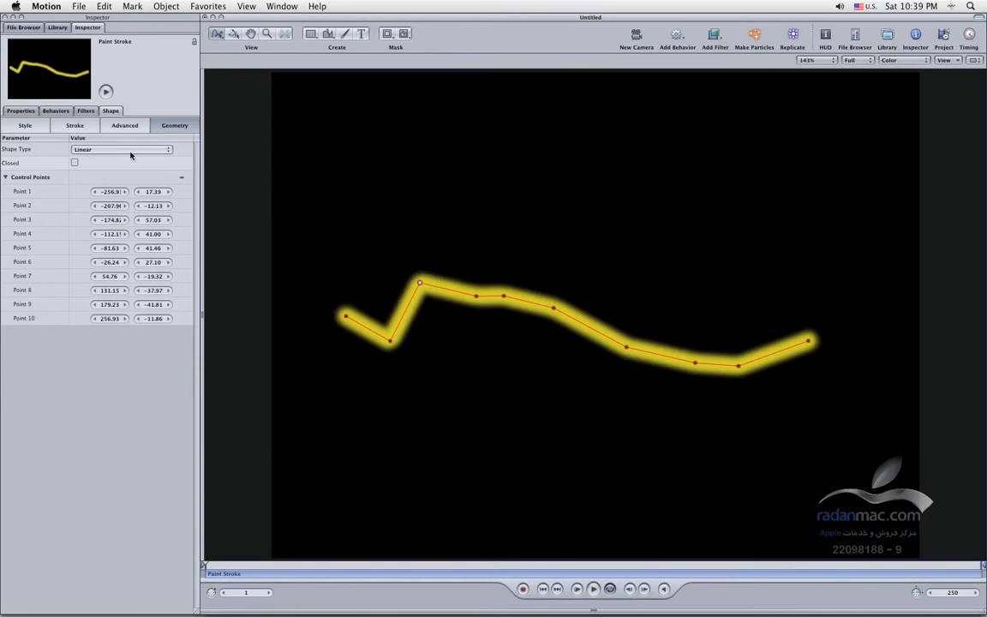
Change the stroke's shape type to B-Spline and shift control points 4 through 8 alternately down and up into a wavier curve.
left_click(131, 151)
left_click(93, 167)
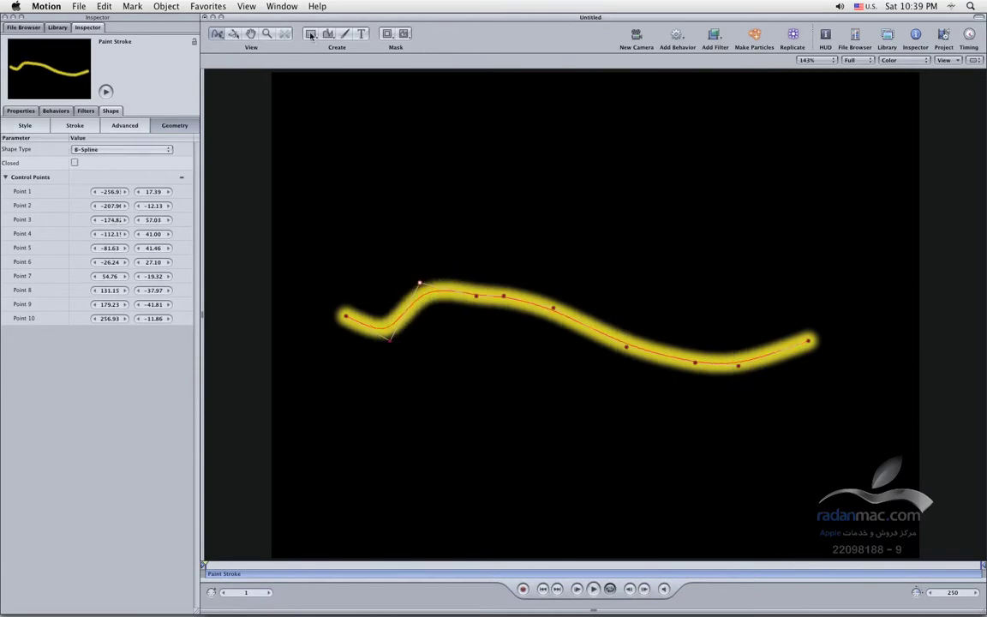
left_click_drag(475, 298, 466, 333)
left_click_drag(505, 296, 508, 270)
left_click_drag(555, 311, 545, 343)
left_click_drag(627, 347, 631, 307)
mouse_move(697, 364)
left_mouse_down()
mouse_move(689, 366)
mouse_move(708, 366)
mouse_move(697, 371)
left_mouse_up()
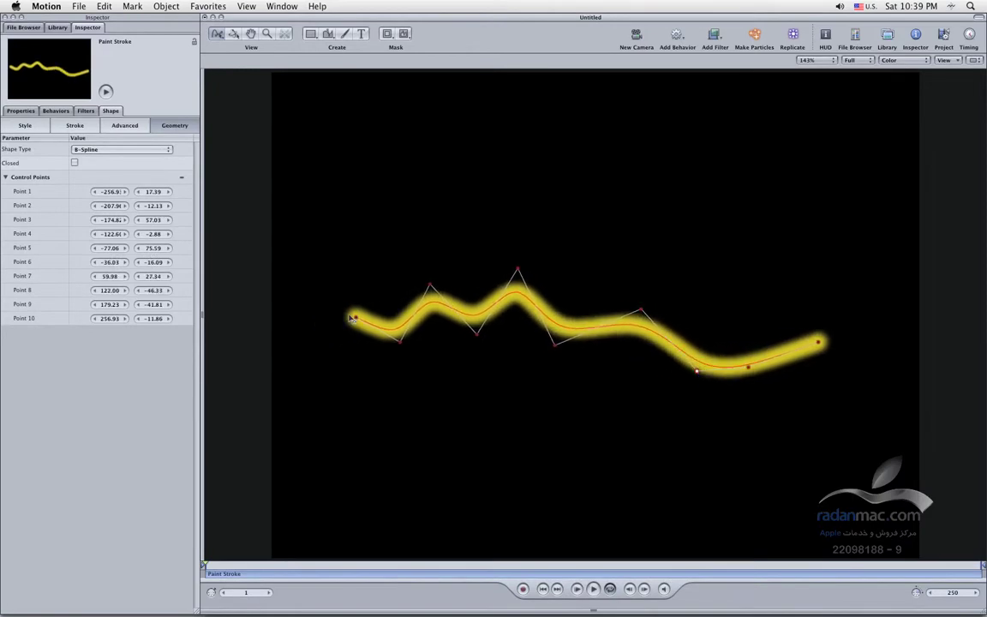
Close the stroke's shape, move control point 2 down to about (-199, -107), and open the shape again.
left_click(75, 163)
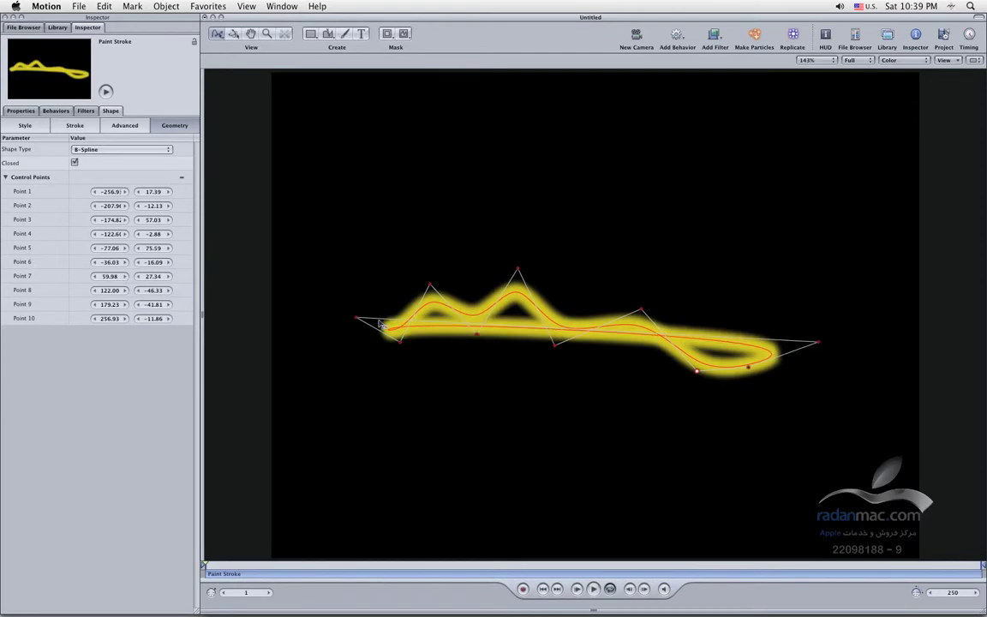
left_click_drag(399, 341, 408, 421)
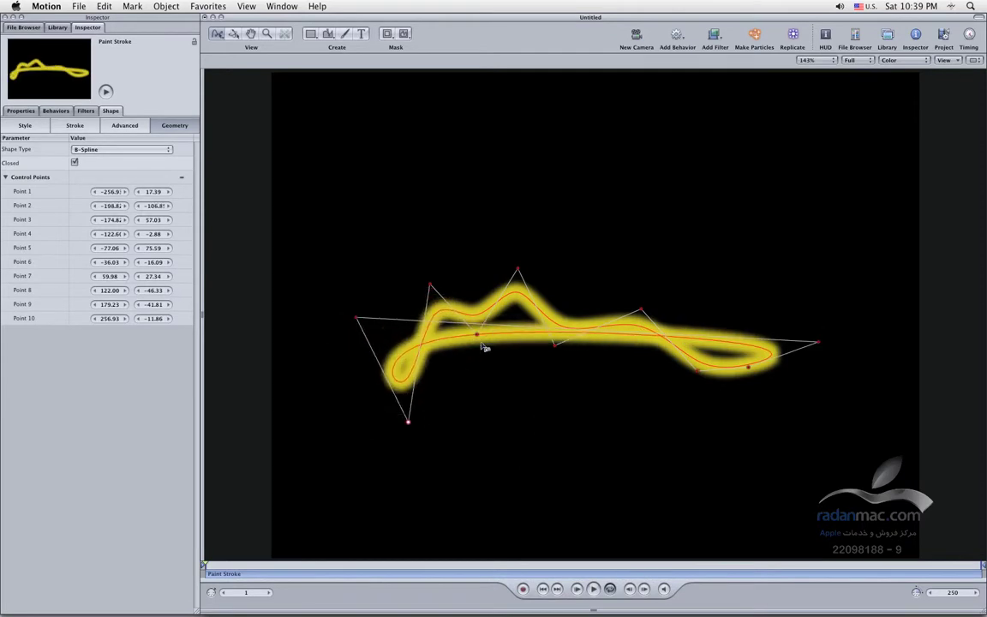
left_click_drag(363, 324, 324, 288)
left_click(75, 163)
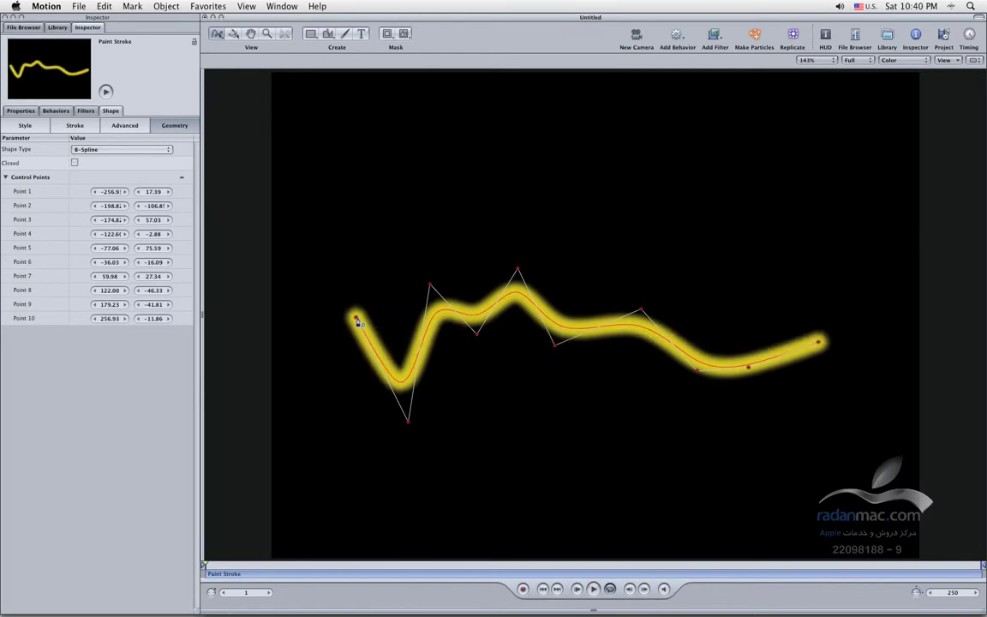
Move control point 1 to about (-155, -211) and point 10 to about (199, -226), and switch the Closed option on and off again.
mouse_move(353, 320)
left_mouse_down()
mouse_move(357, 469)
mouse_move(448, 510)
left_mouse_up()
left_click_drag(818, 343, 767, 521)
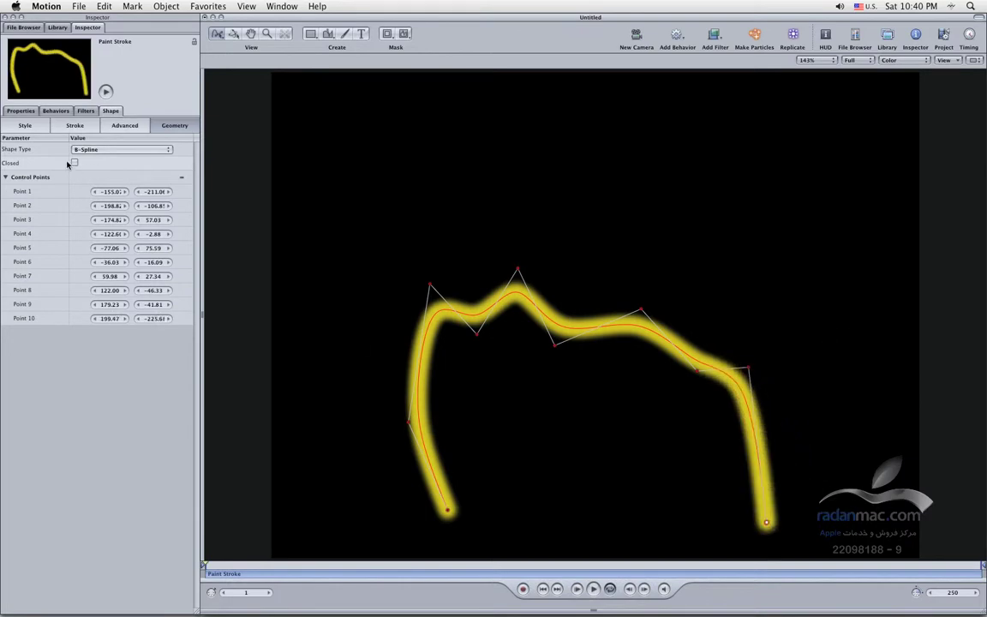
left_click(74, 163)
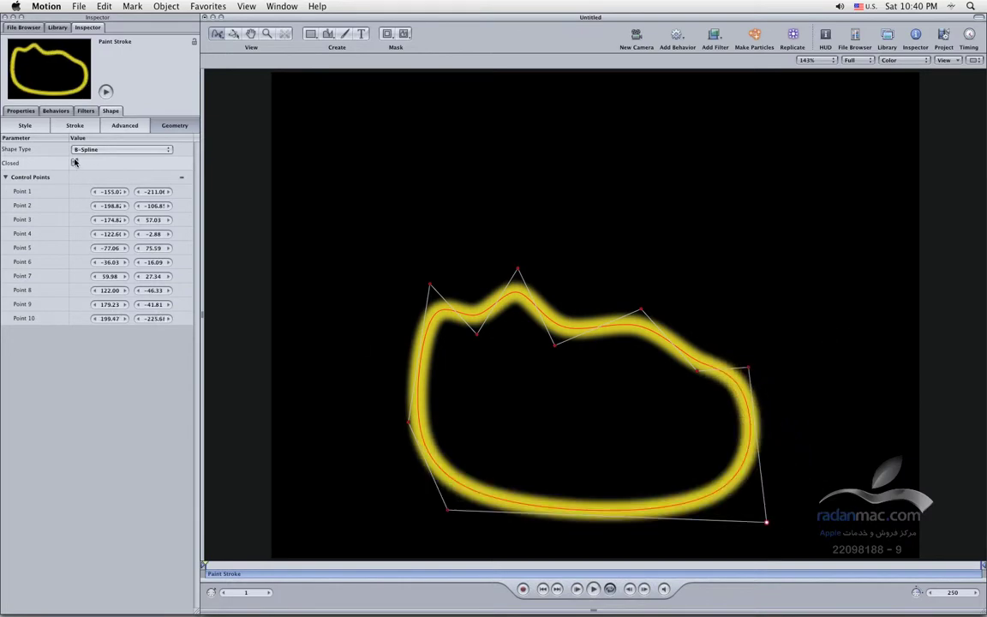
left_click(75, 163)
Move the whole paint stroke up the canvas, pull its start point outward to the left, and lower its third control point.
left_click(133, 129)
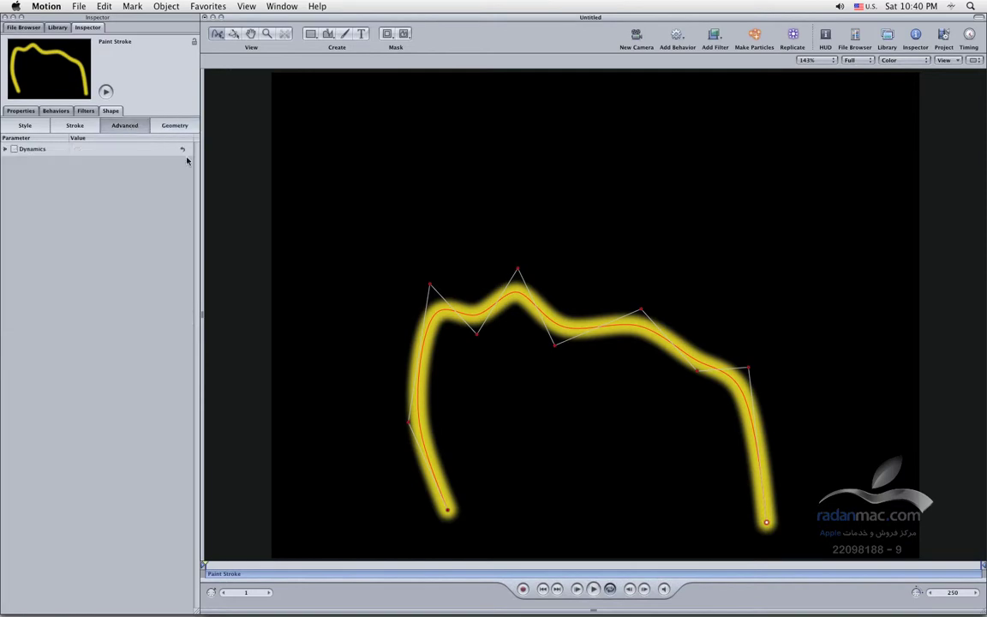
left_click_drag(512, 313, 515, 225)
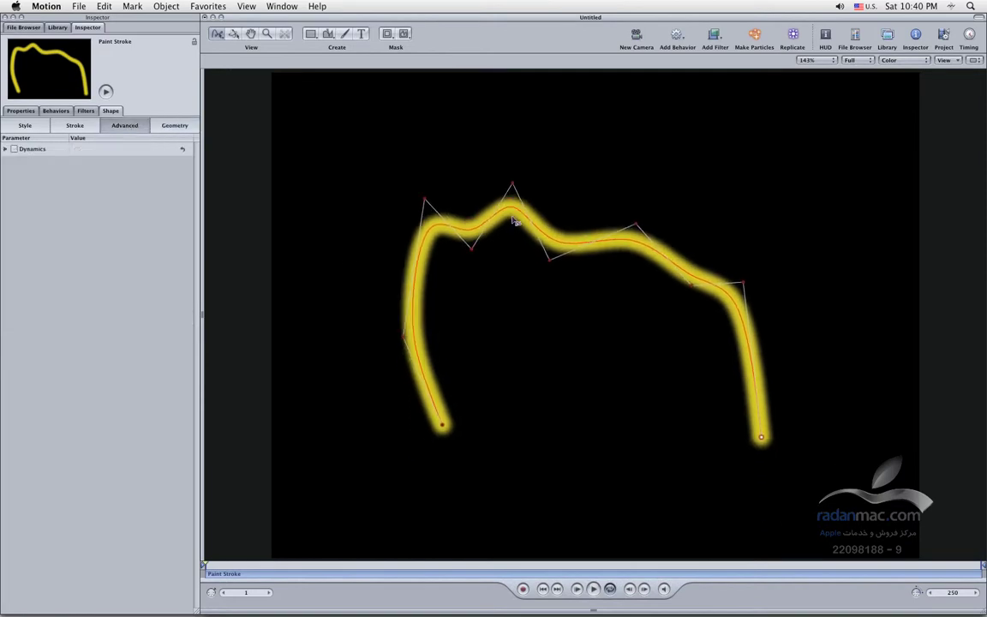
left_click_drag(442, 424, 335, 401)
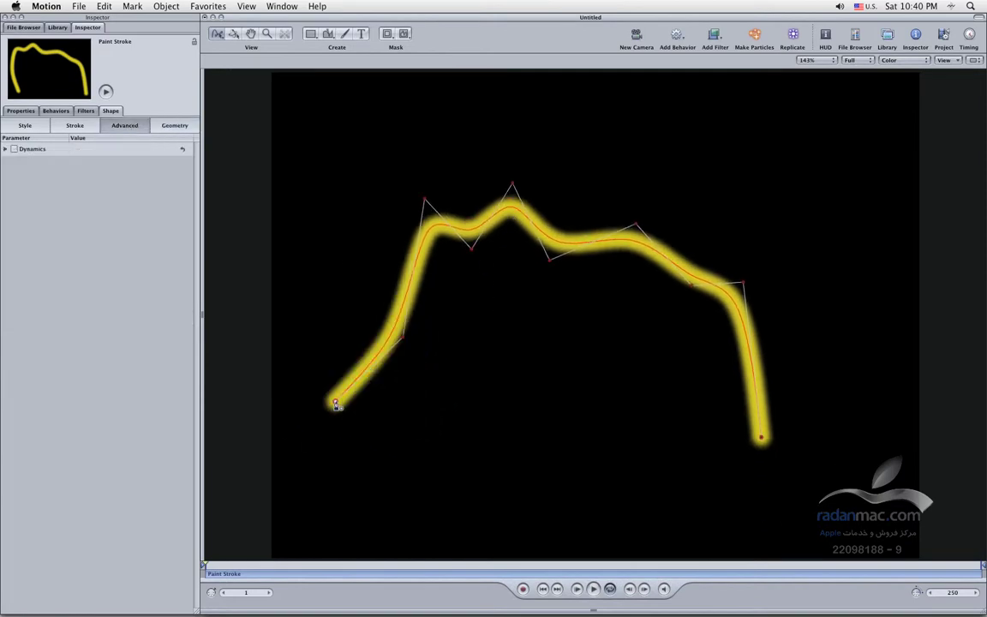
left_click_drag(424, 200, 426, 248)
Expand the Dynamics parameters, flatten the stroke's middle control points, and raise its end point outward to the right.
left_click(6, 150)
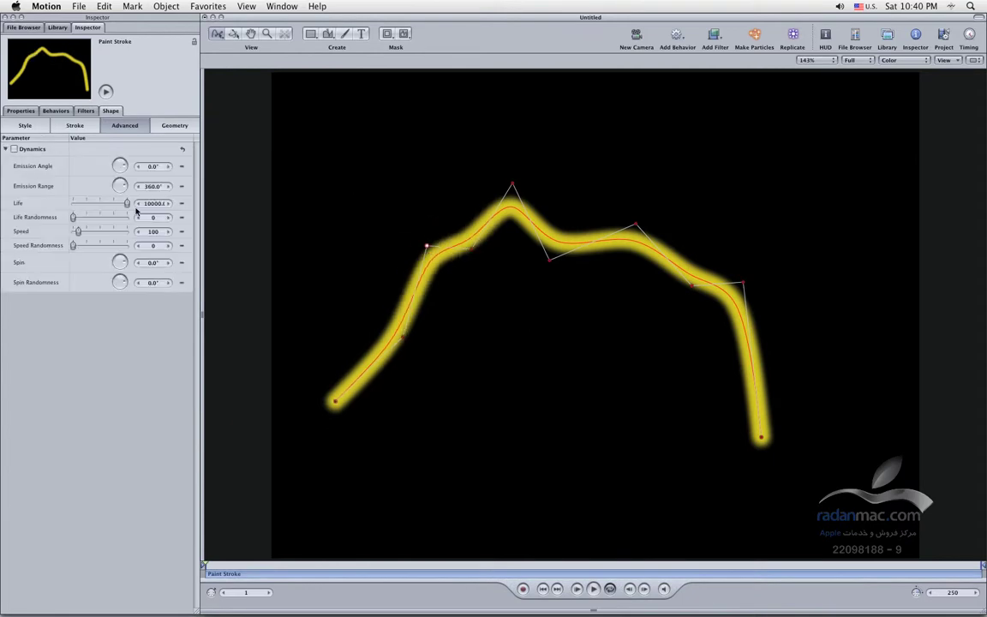
left_click_drag(512, 186, 507, 212)
left_click_drag(553, 262, 583, 239)
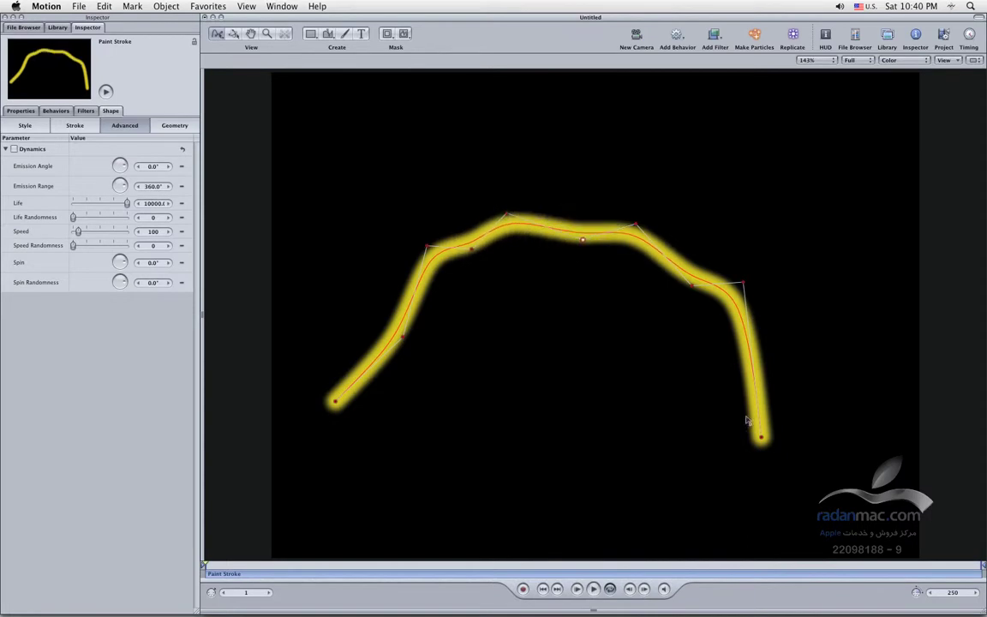
mouse_move(762, 439)
left_mouse_down()
mouse_move(829, 368)
mouse_move(831, 319)
left_mouse_up()
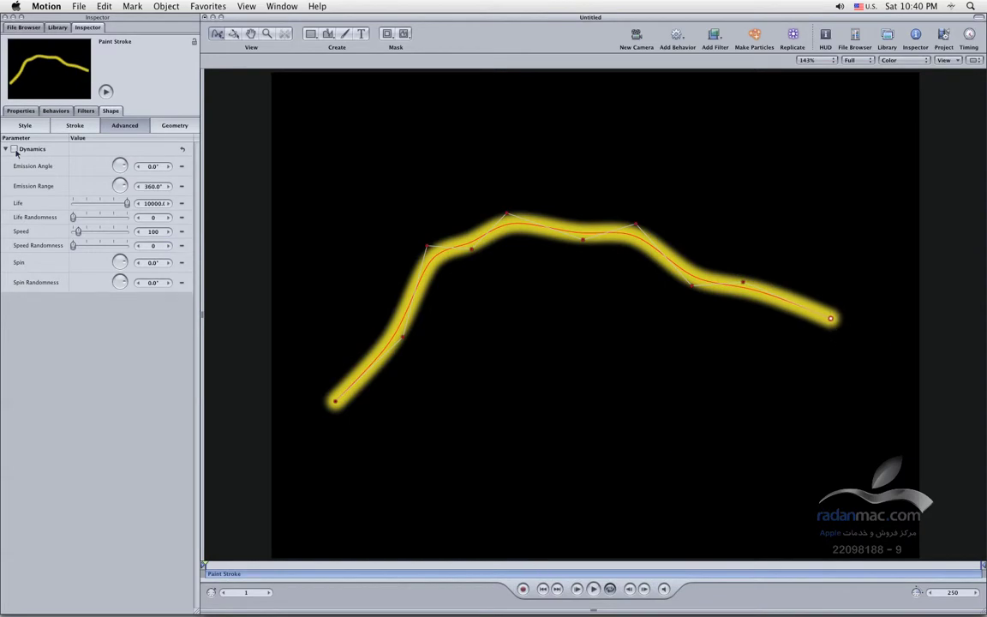
Enable Dynamics for the paint stroke, preview the animation, and return to the first frame.
left_click(593, 589)
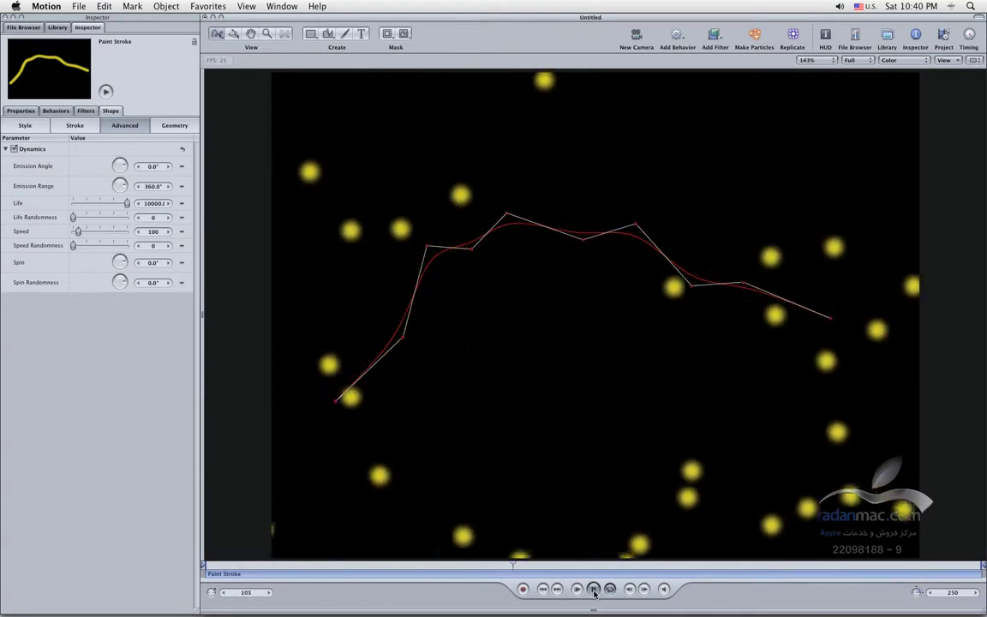
left_click(593, 589)
left_click(547, 588)
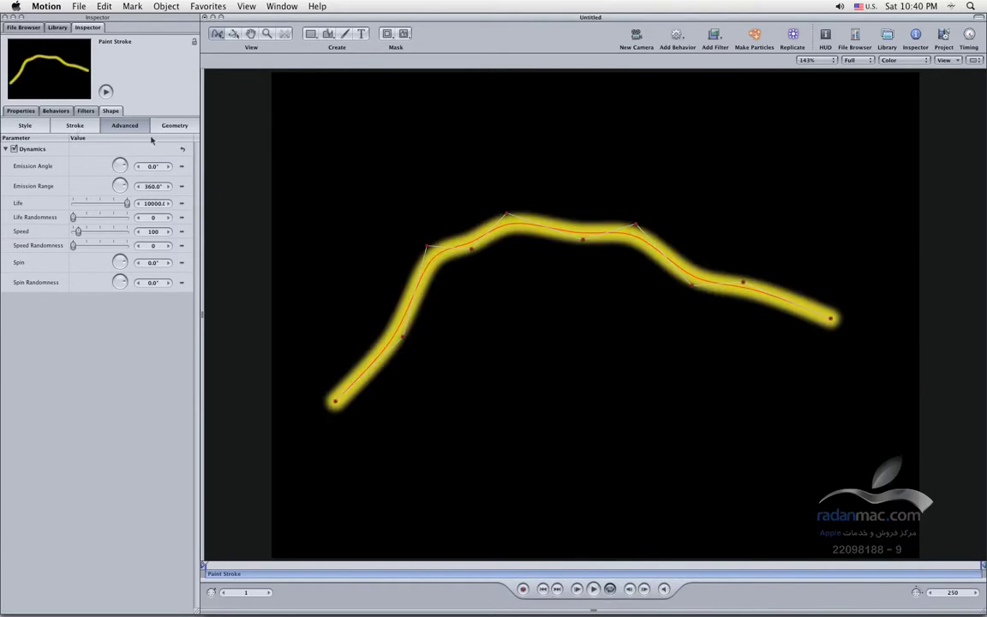
Reshape the beginning of the paint stroke by slightly lowering its third and second control points and raising its start point.
left_click(68, 126)
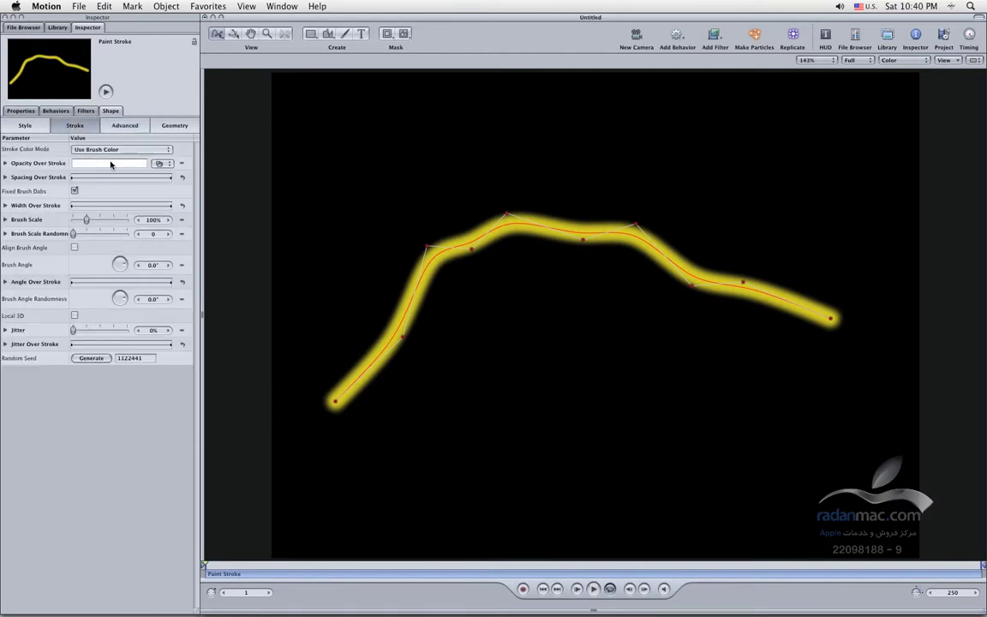
left_click(120, 126)
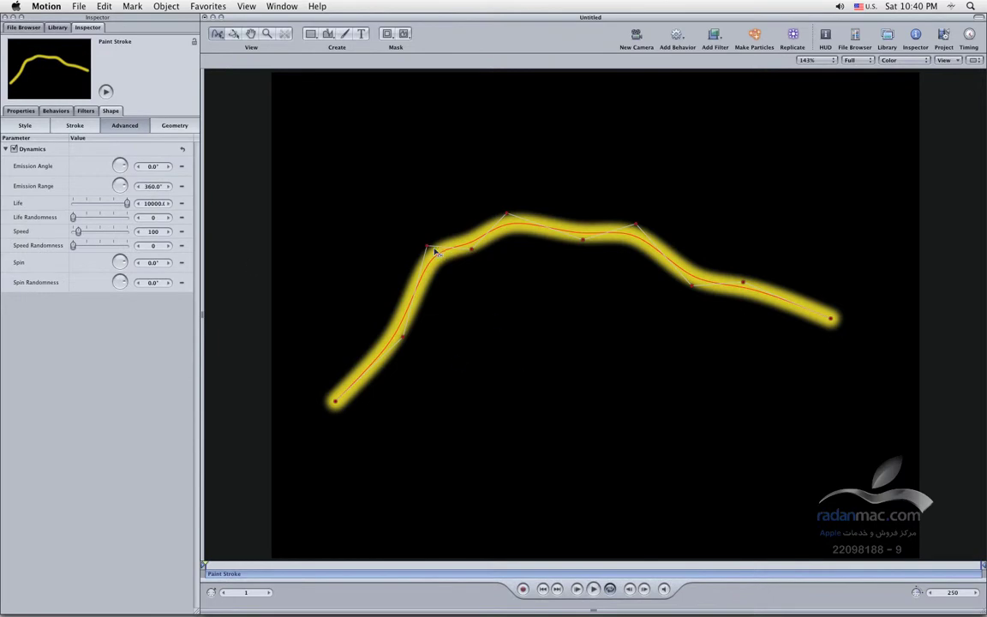
left_click_drag(432, 251, 423, 260)
left_click_drag(403, 337, 407, 347)
mouse_move(335, 401)
left_mouse_down()
mouse_move(342, 320)
mouse_move(334, 324)
left_mouse_up()
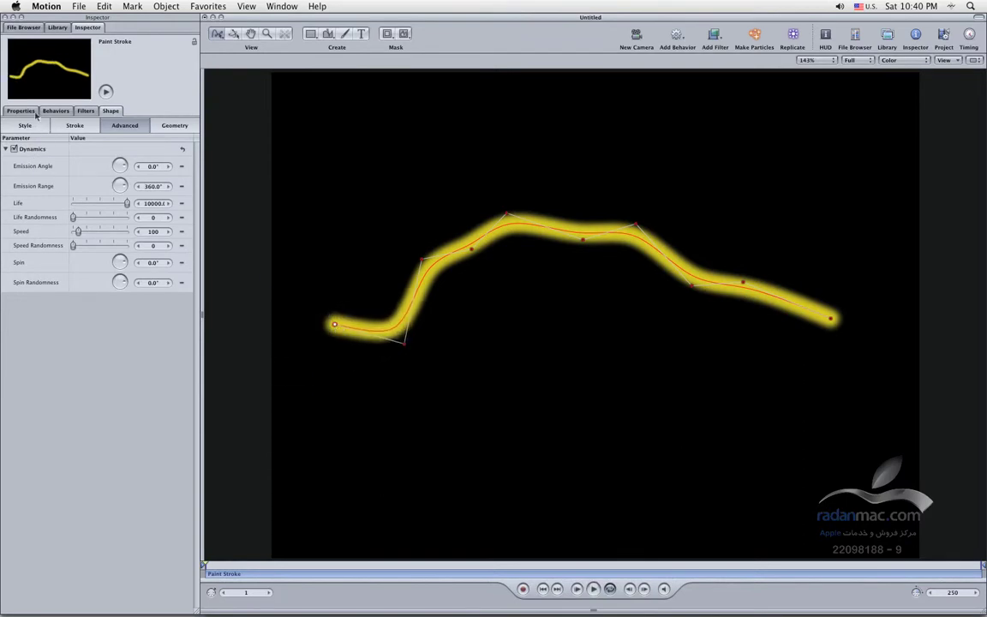
Add the Black Smoke particle emitter from the Library, place it centered near the canvas's lower edge, and preview the animation.
left_click(57, 28)
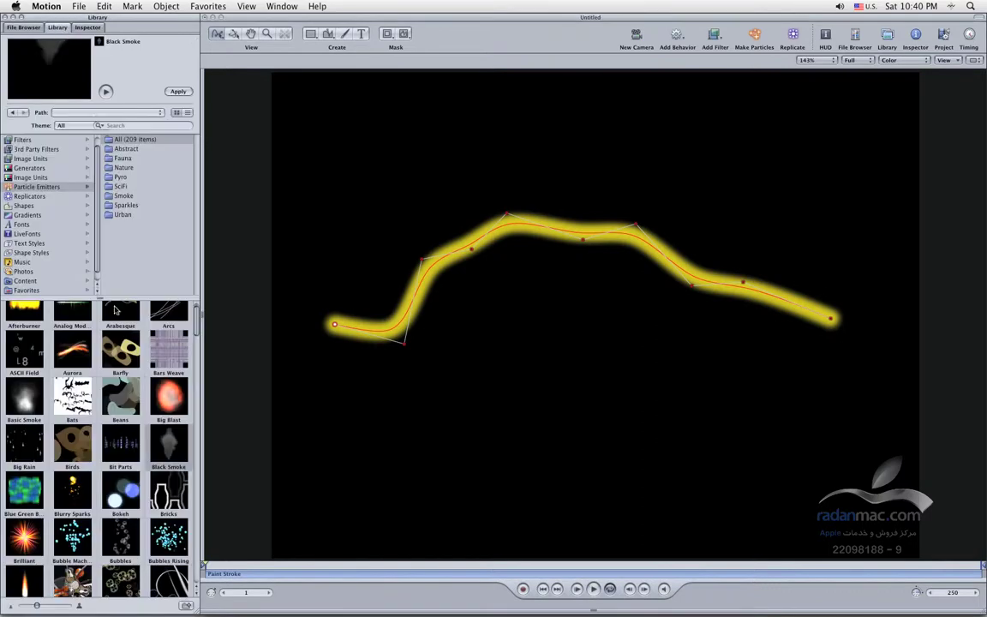
left_click(44, 187)
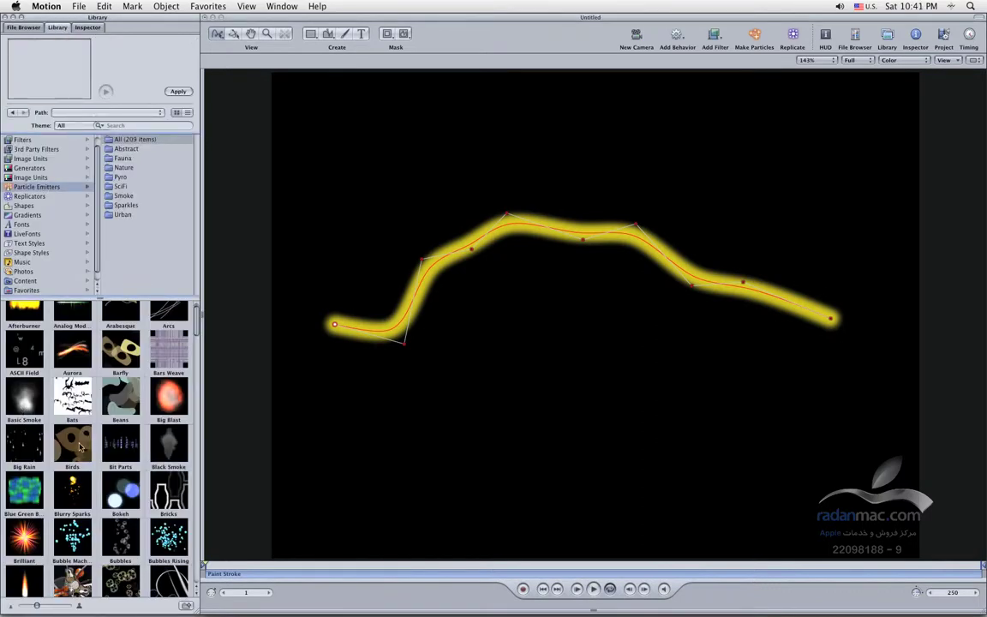
left_click_drag(167, 441, 486, 474)
left_click(578, 588)
left_click_drag(531, 437, 591, 423)
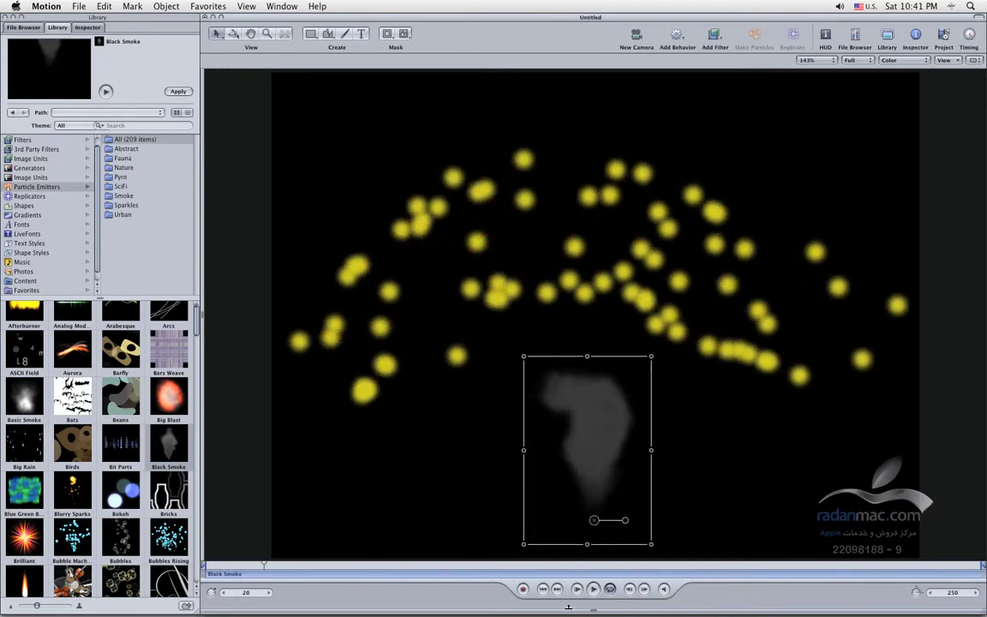
left_click(597, 590)
left_click(599, 590)
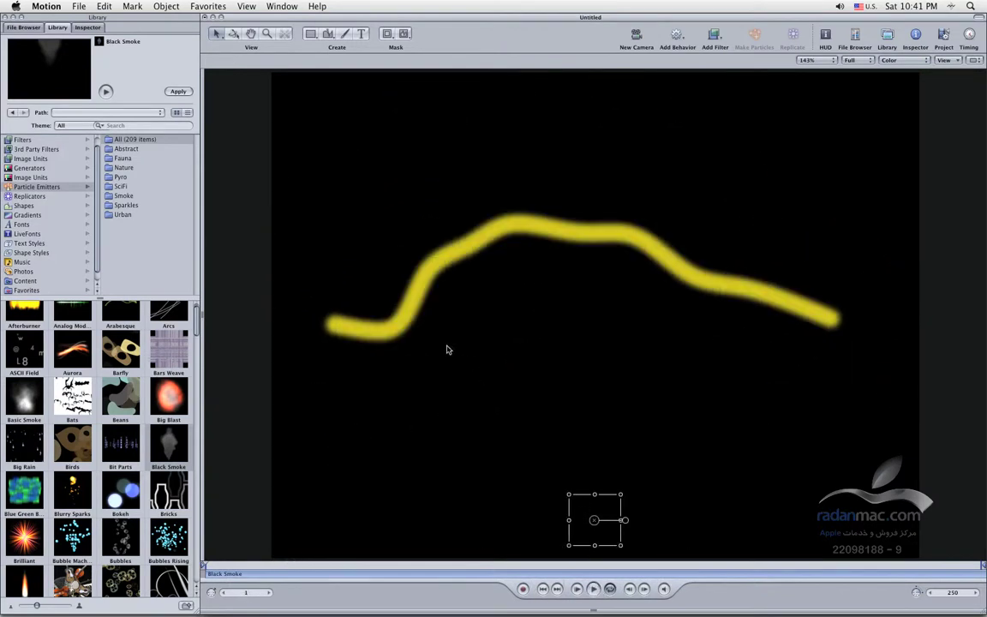
Disable Dynamics for the paint stroke, play the animation to frame 27, and move the stroke higher above the smoke.
left_click(397, 315)
left_click(84, 28)
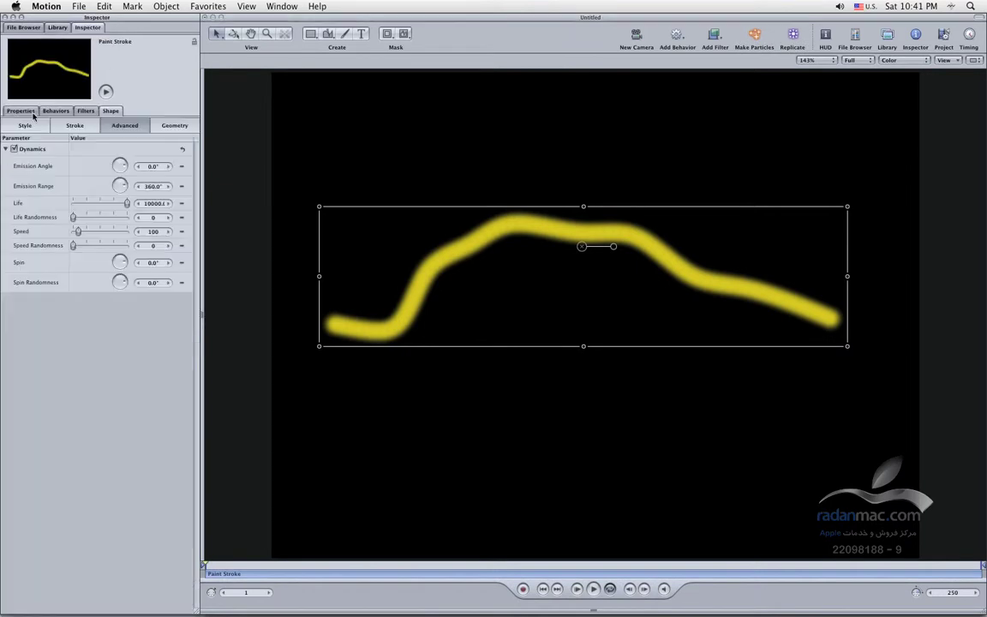
left_click(593, 589)
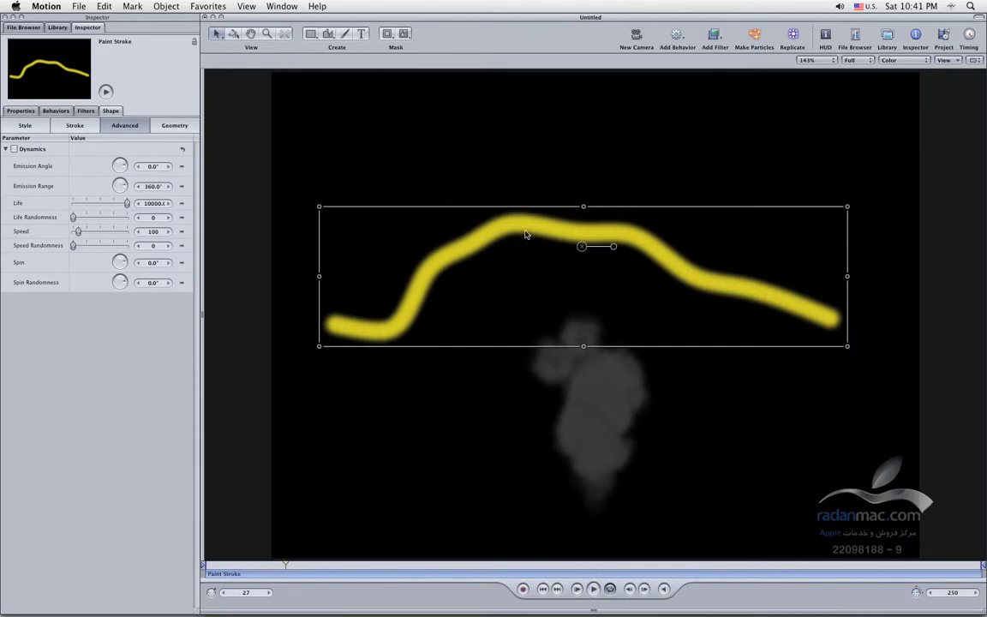
left_click_drag(526, 235, 520, 146)
Select the Black Smoke emitter, play the animation to frame 39, and display the emitter's HUD.
left_click(579, 373)
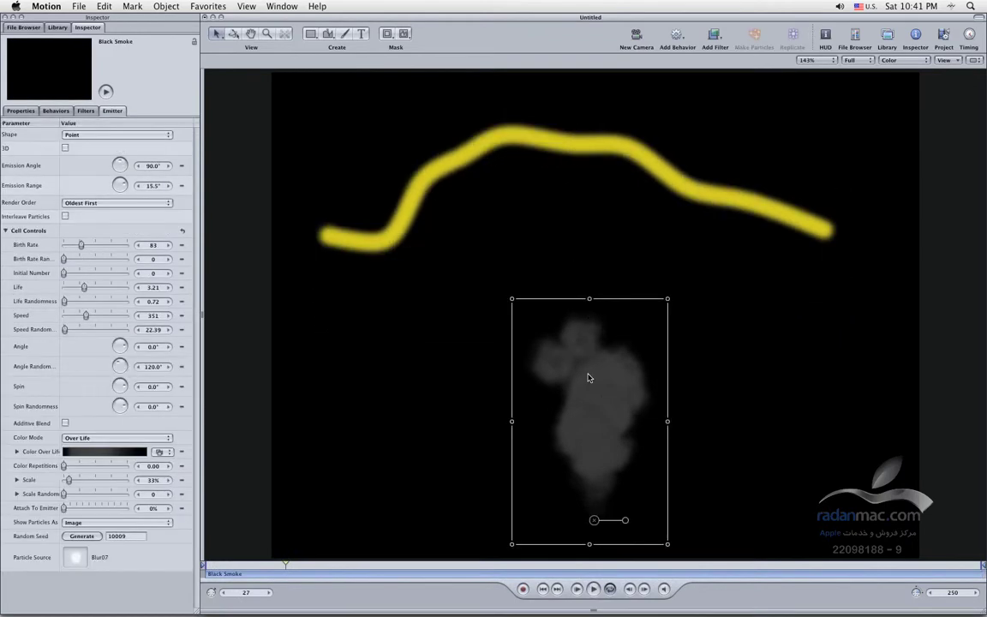
left_click(593, 587)
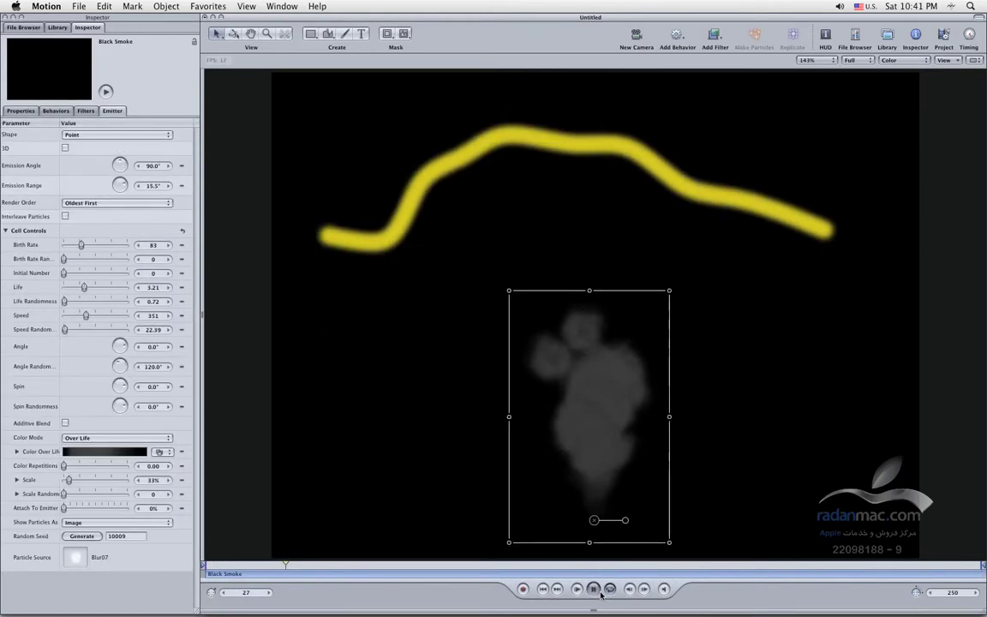
key("F7")
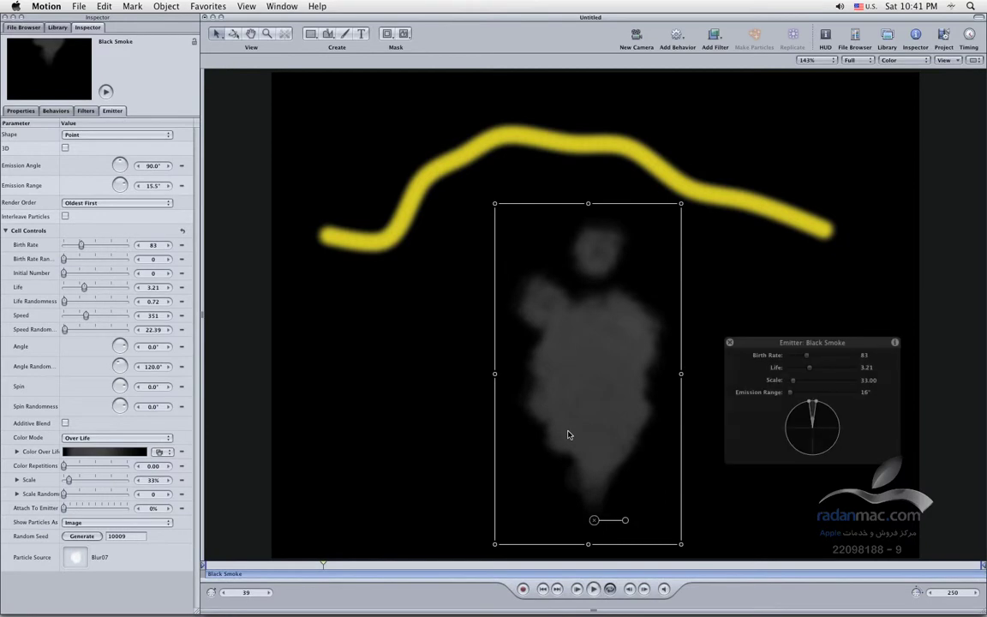
Reposition the HUD clear of the smoke and set the Black Smoke emitter's Birth Rate to 43.
left_click_drag(767, 354, 794, 331)
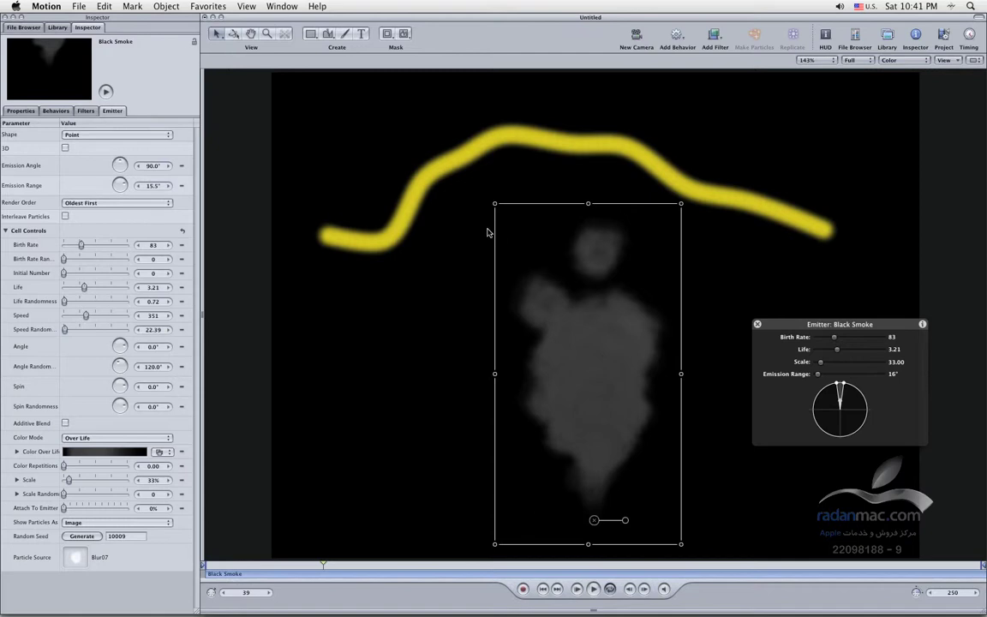
left_click_drag(788, 325, 790, 326)
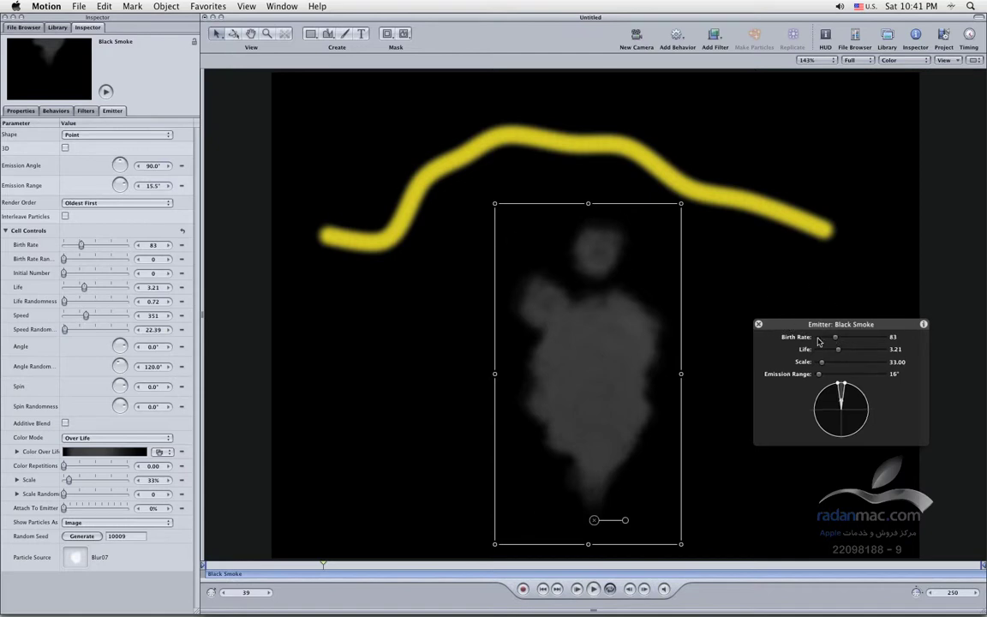
left_click_drag(836, 340, 745, 309)
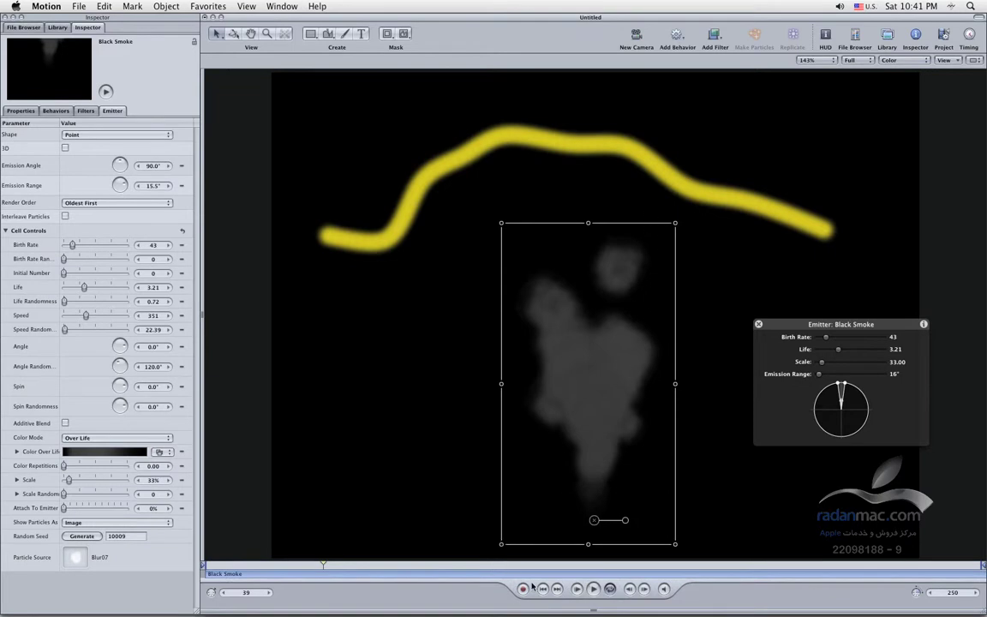
Play the animation from the first frame and set the Black Smoke emitter's Life to 1.36 and Scale to 20.
key("Home")
key("space")
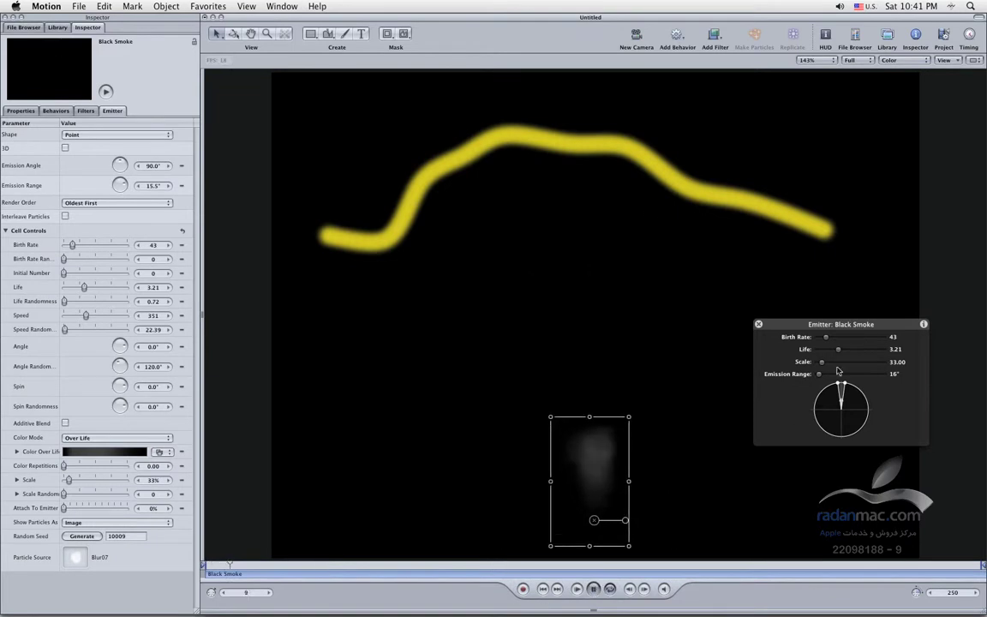
left_click_drag(838, 350, 824, 352)
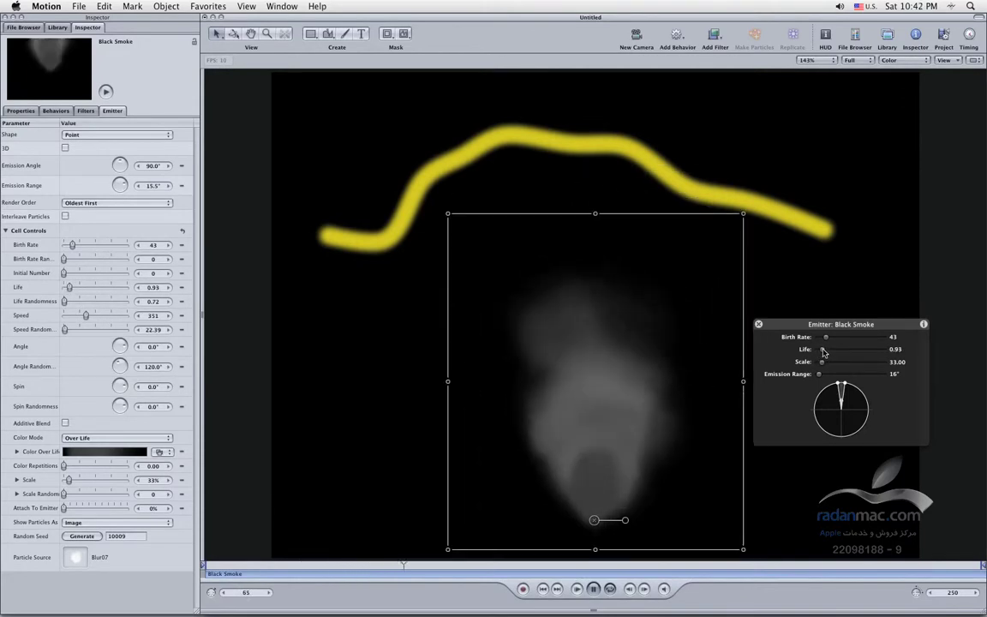
left_click_drag(823, 351, 828, 367)
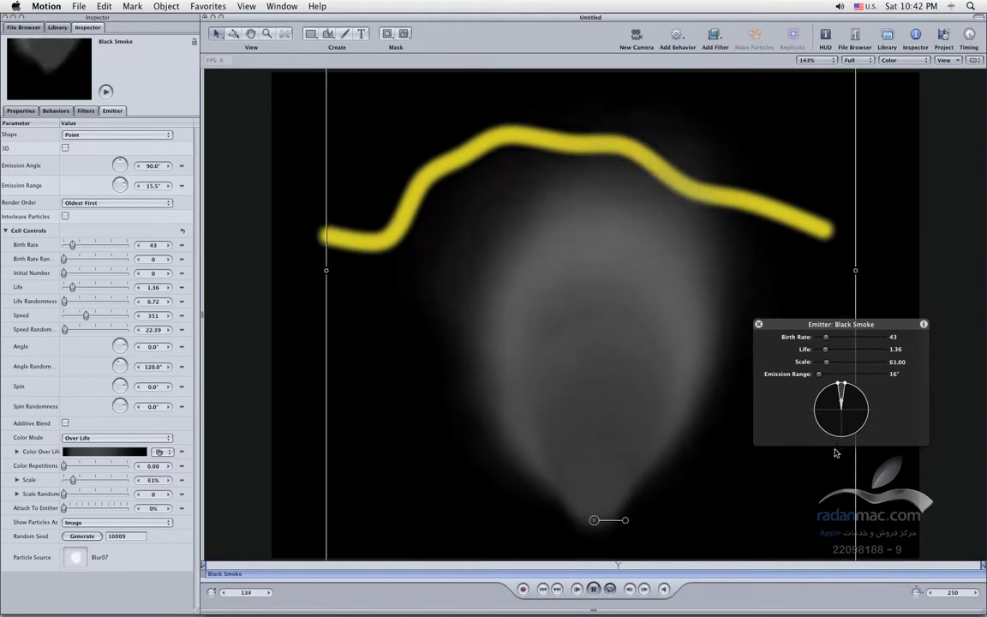
left_click_drag(825, 362, 820, 366)
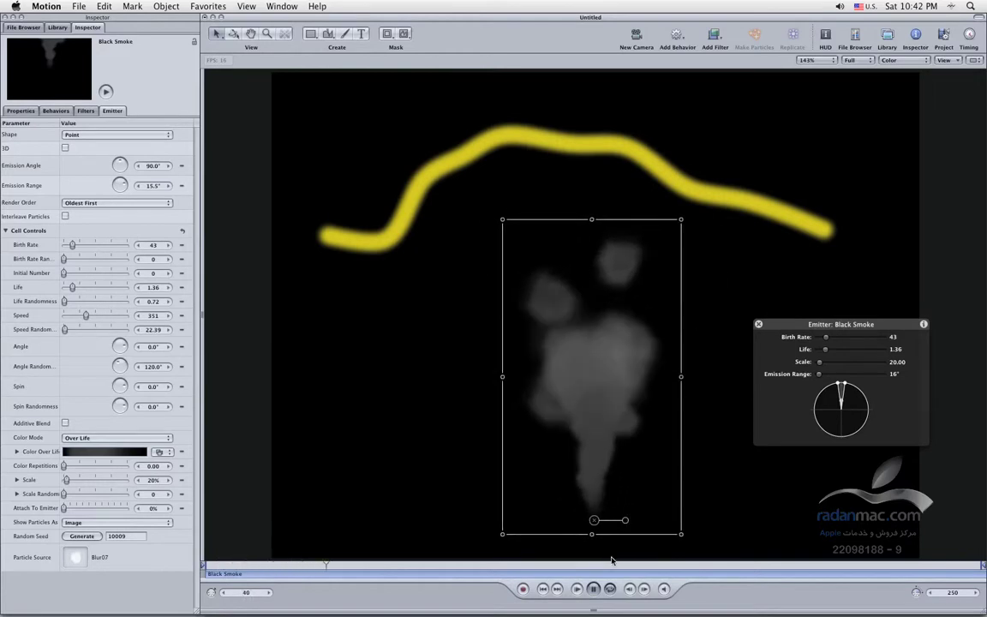
Try an Emission Range of 117° on the Black Smoke emitter with its direction at 90°, and reduce the range to 74°.
left_click_drag(842, 386, 858, 395)
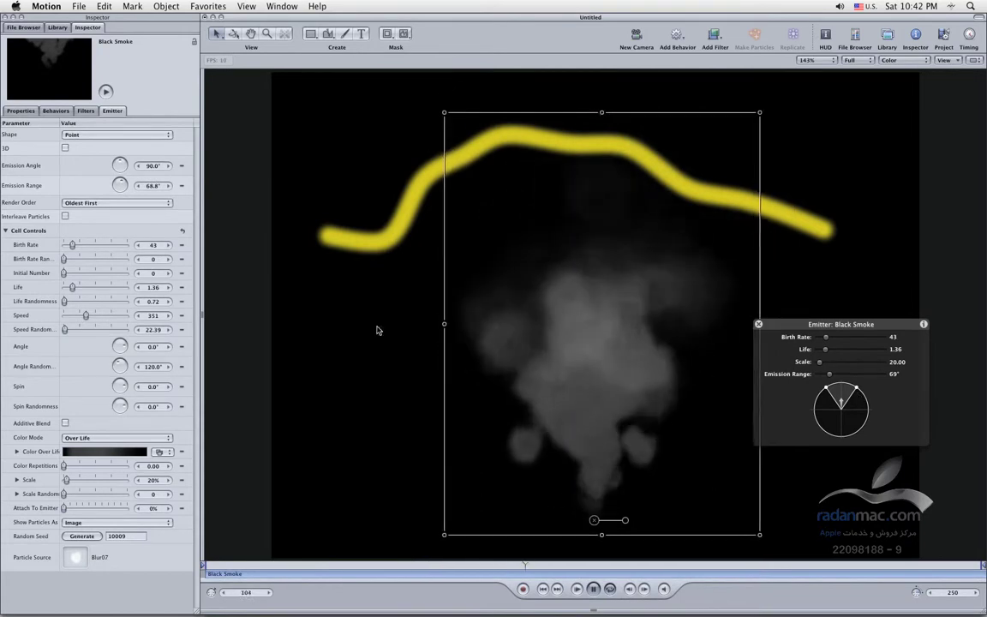
left_click_drag(857, 389, 867, 398)
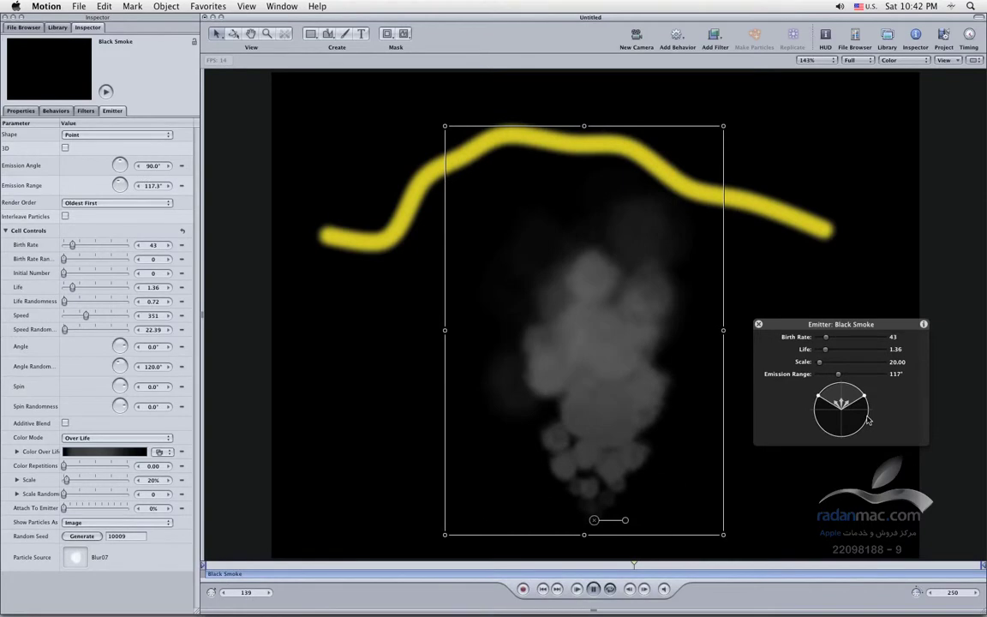
left_click_drag(842, 403, 842, 396)
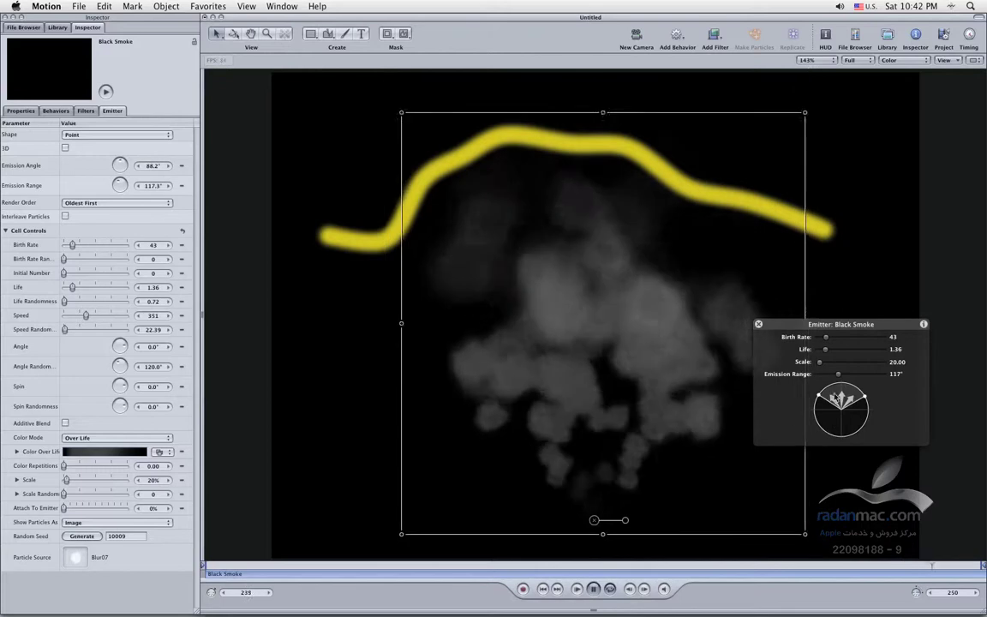
left_click_drag(841, 400, 842, 403)
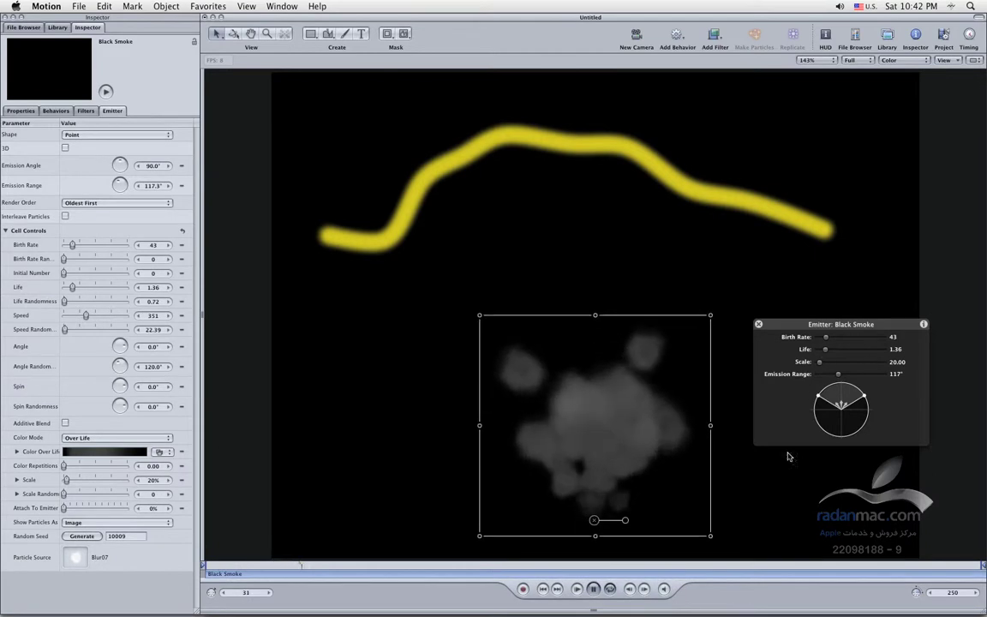
left_click_drag(812, 396, 827, 390)
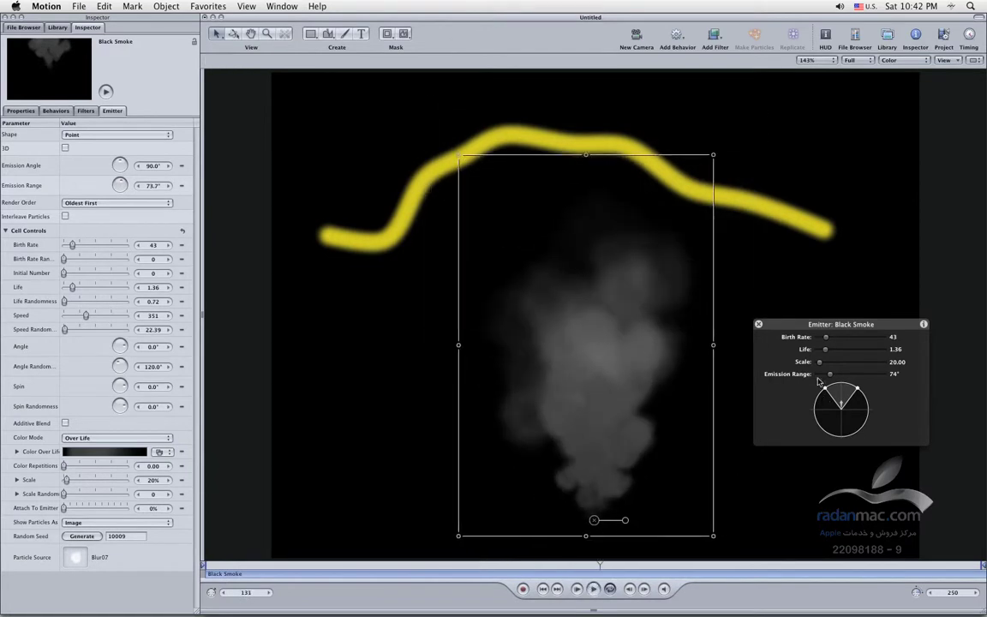
Move the HUD slightly lower on the canvas and enable Dynamics for the yellow paint stroke.
left_click_drag(767, 368, 785, 387)
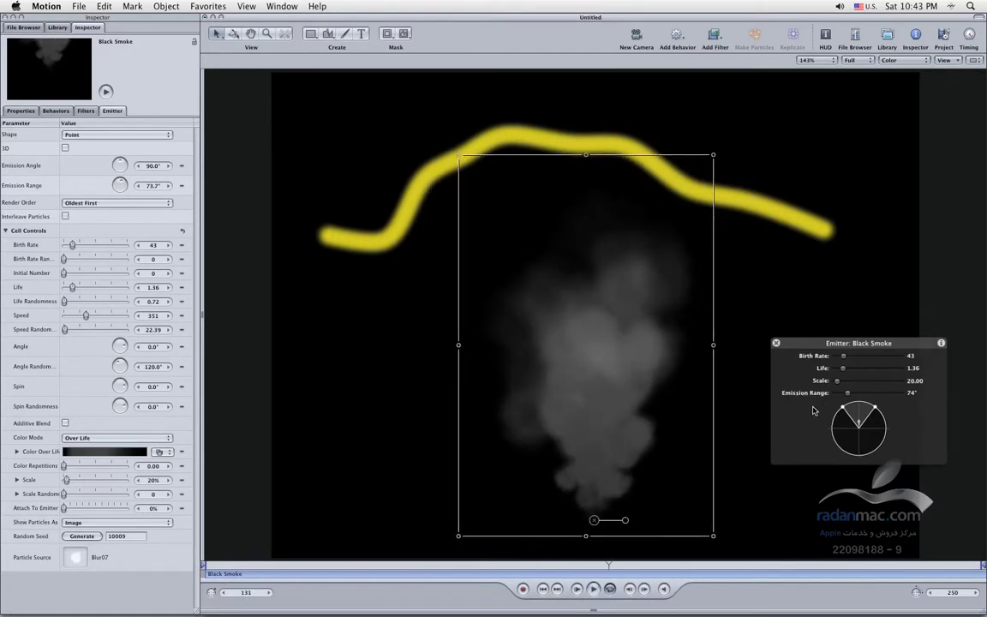
left_click(420, 194)
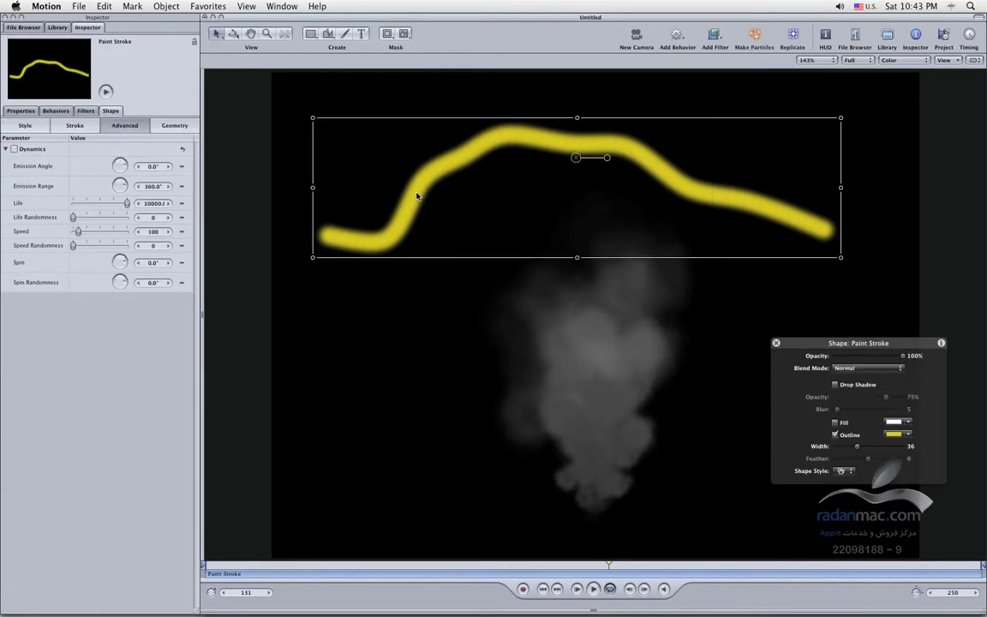
left_click(13, 149)
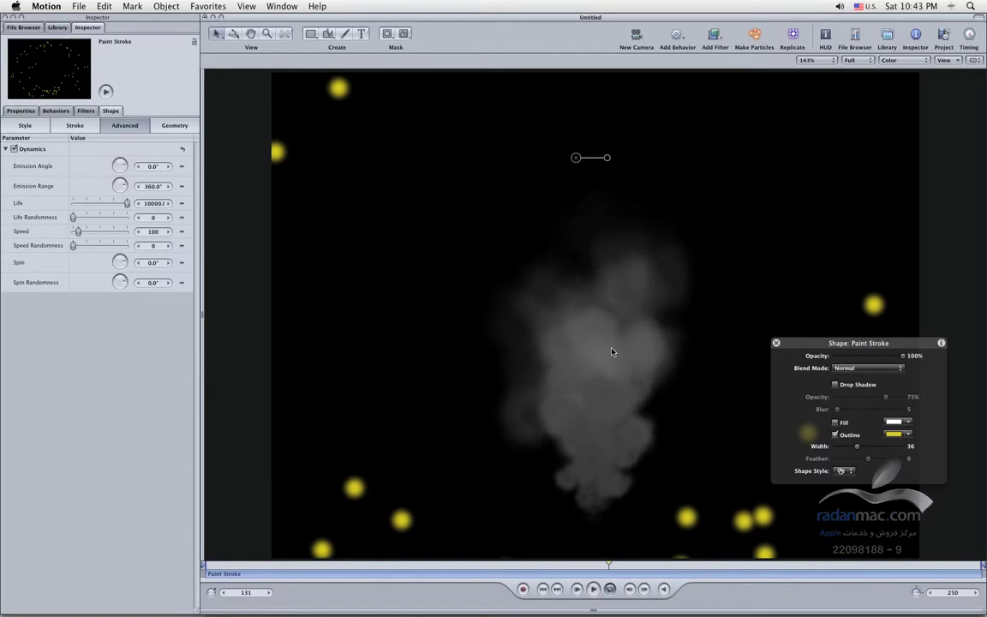
Set the Black Smoke emitter's Emission Range to 357°, preview the animation, and return to the first frame.
left_click(609, 481)
left_click_drag(839, 415, 859, 453)
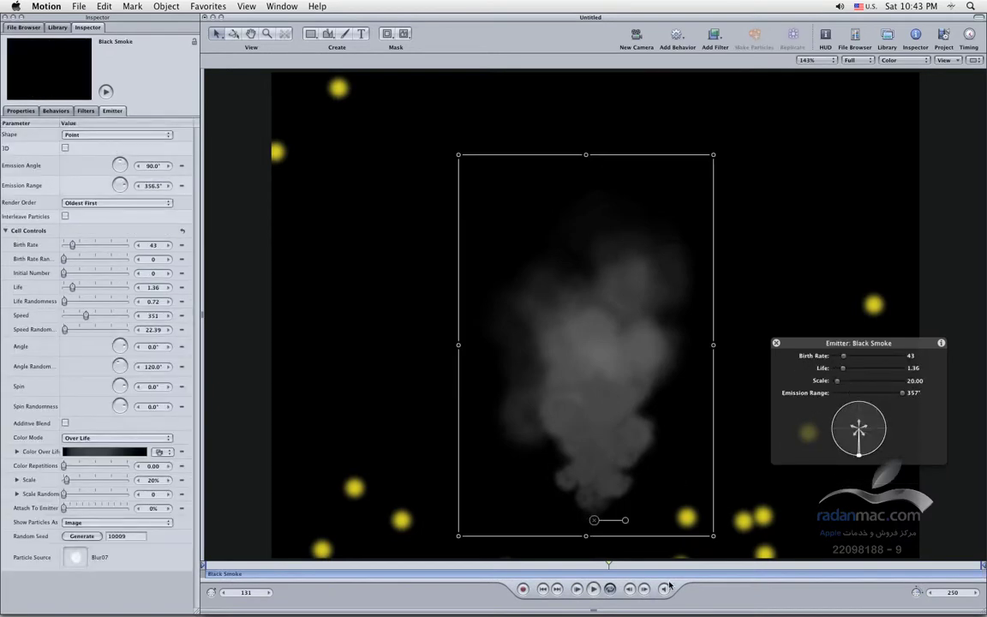
left_click(596, 588)
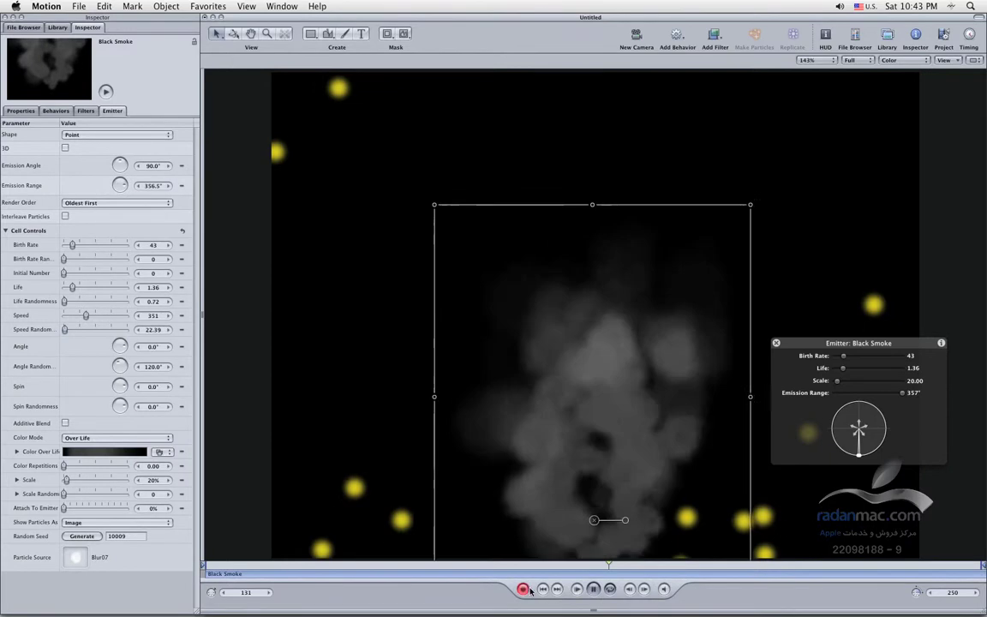
left_click(523, 589)
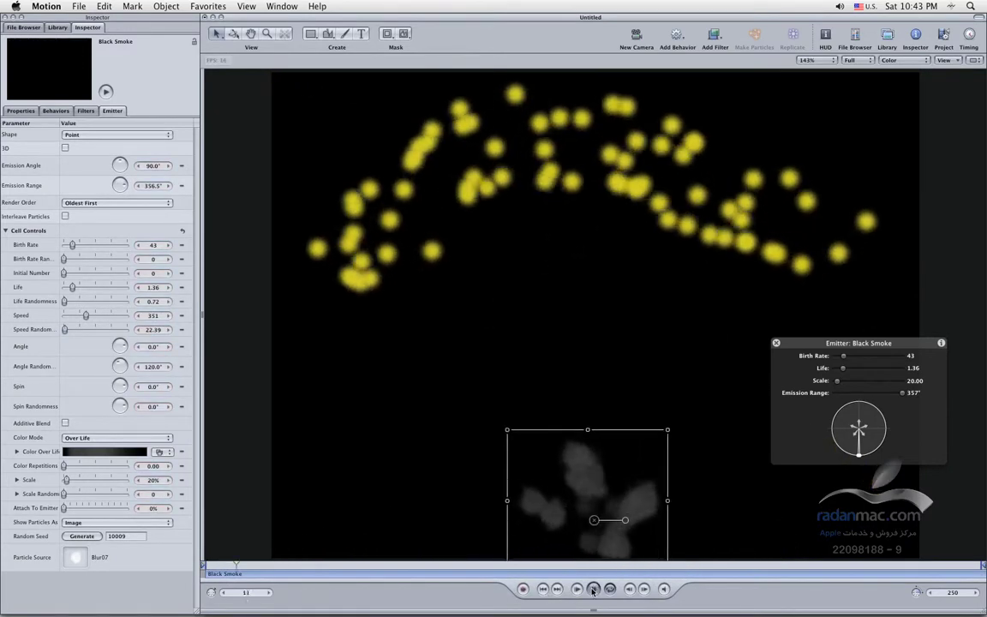
key("space")
left_click(543, 589)
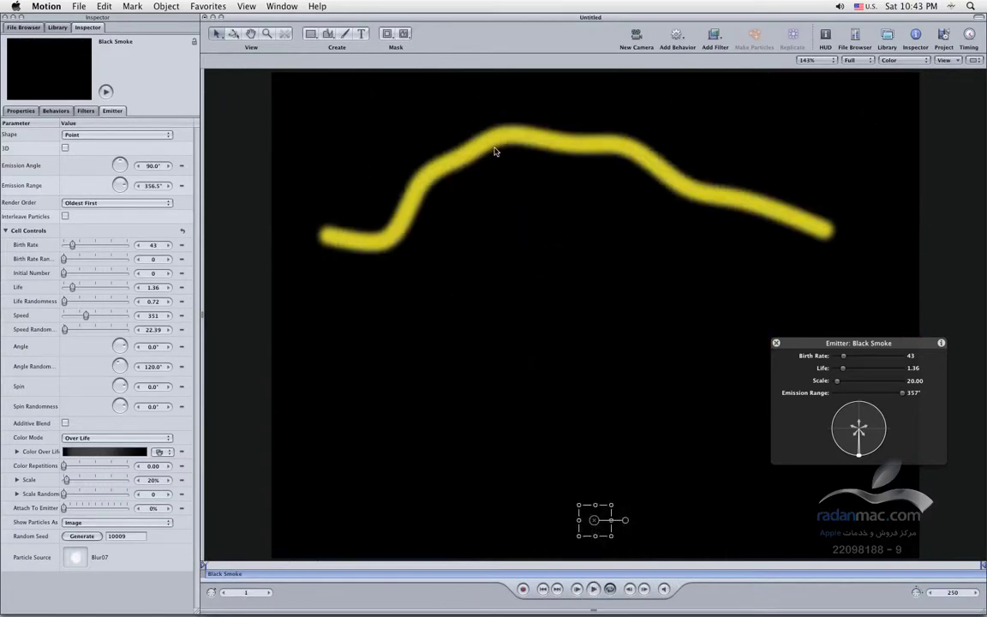
Move the paint stroke slightly lower, set its Emission Range to 30° and Life Randomness to 20, and play to frame 49.
left_click(490, 151)
left_click_drag(575, 152, 576, 188)
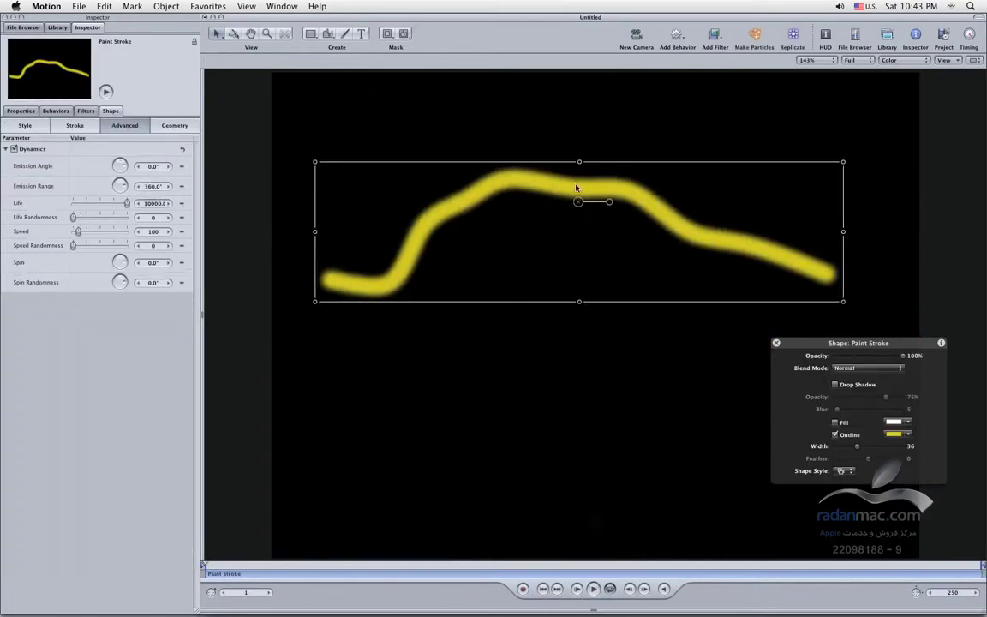
double_click(153, 187)
type("30")
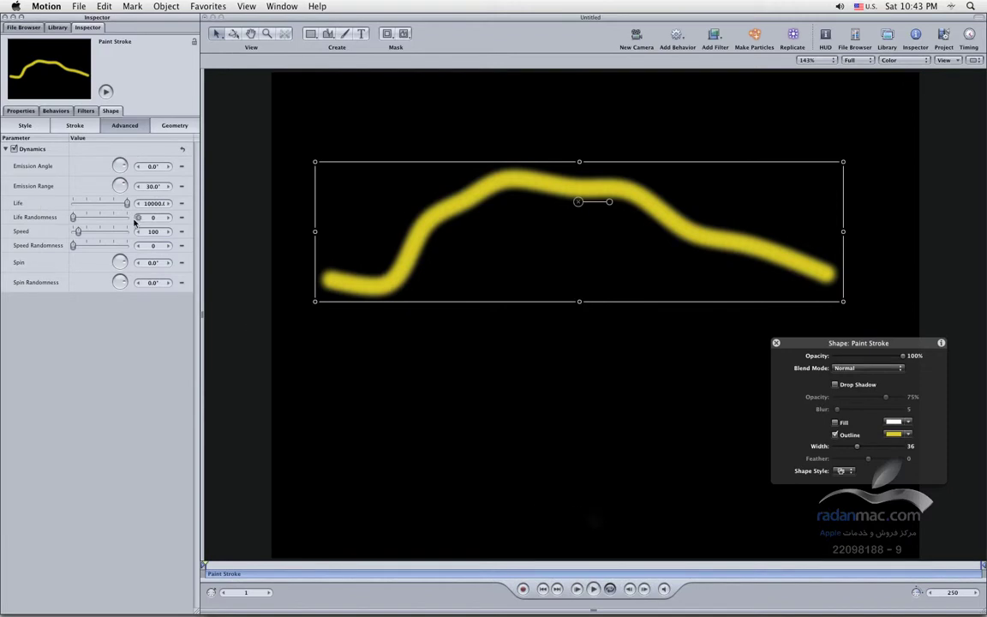
left_click_drag(72, 218, 78, 220)
left_click(23, 169)
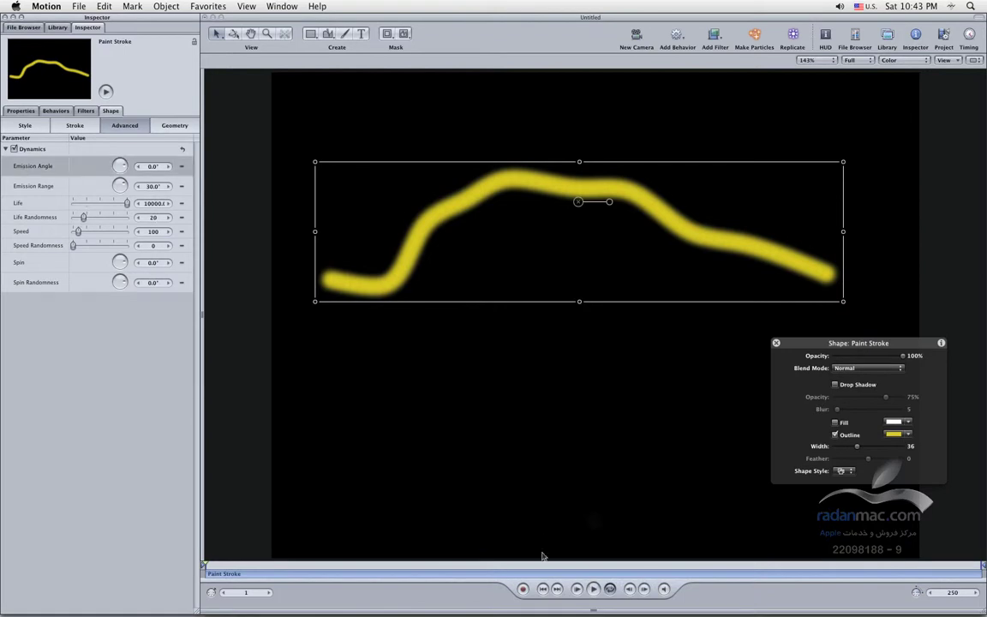
left_click(593, 589)
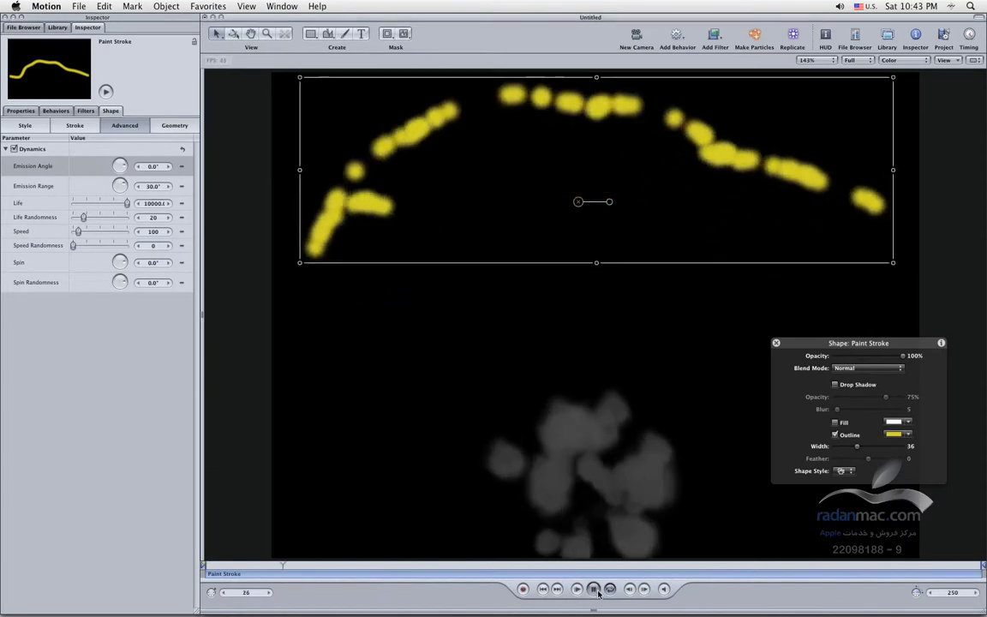
left_click(594, 589)
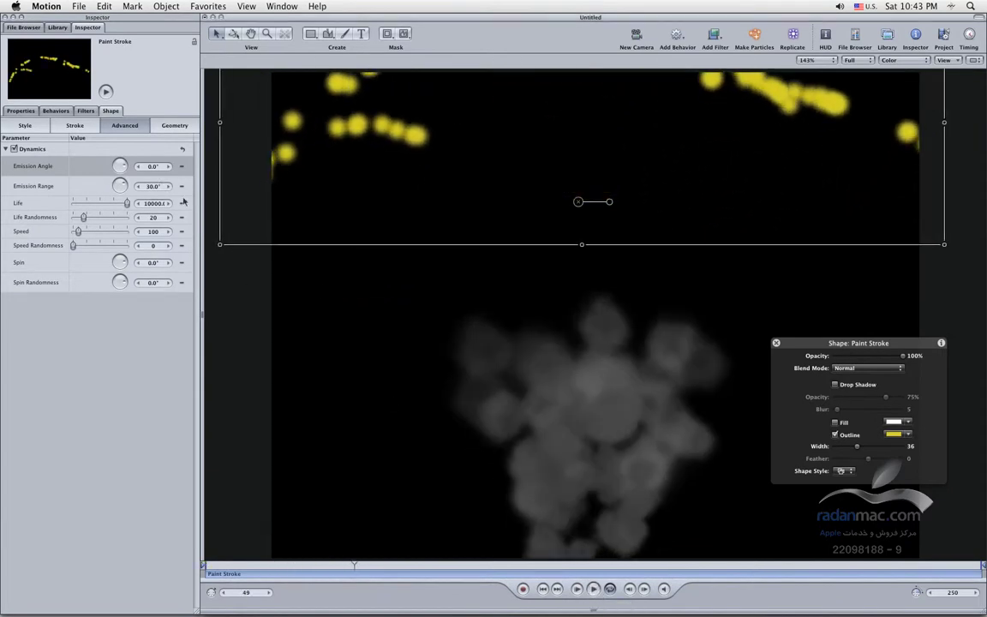
Narrow the Black Smoke emission to 24° at an angle of 15.4°, play from the start, and change it to 52° at 36.9°.
left_click(550, 411)
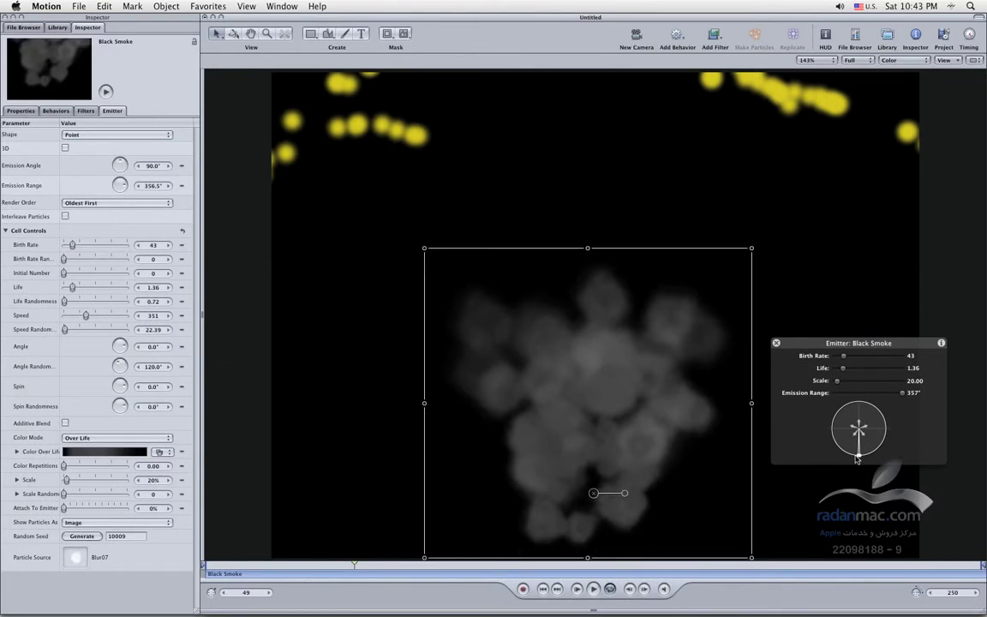
left_click_drag(863, 458, 868, 413)
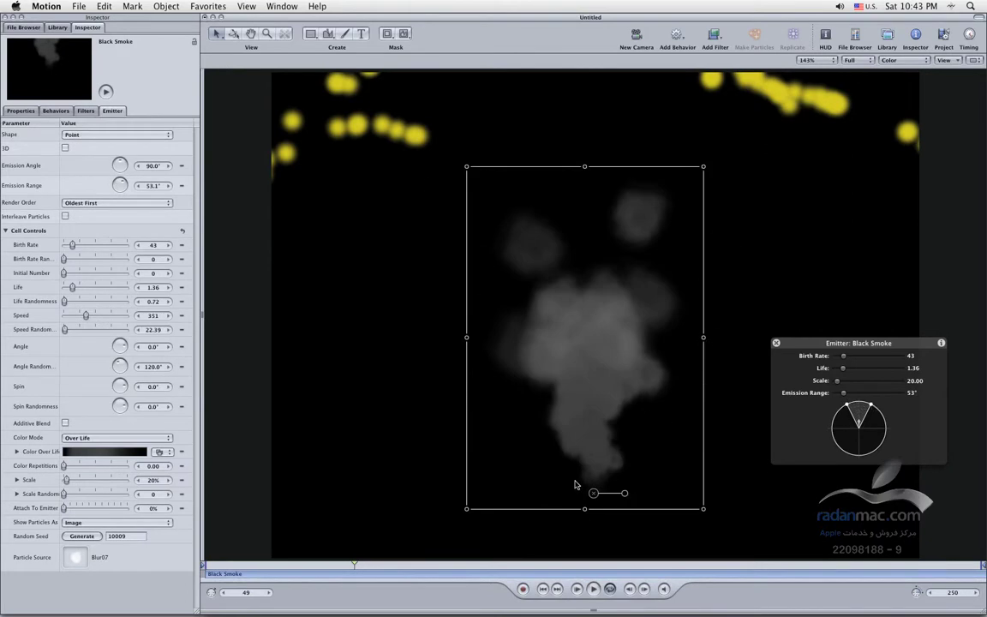
left_click_drag(867, 408, 847, 441)
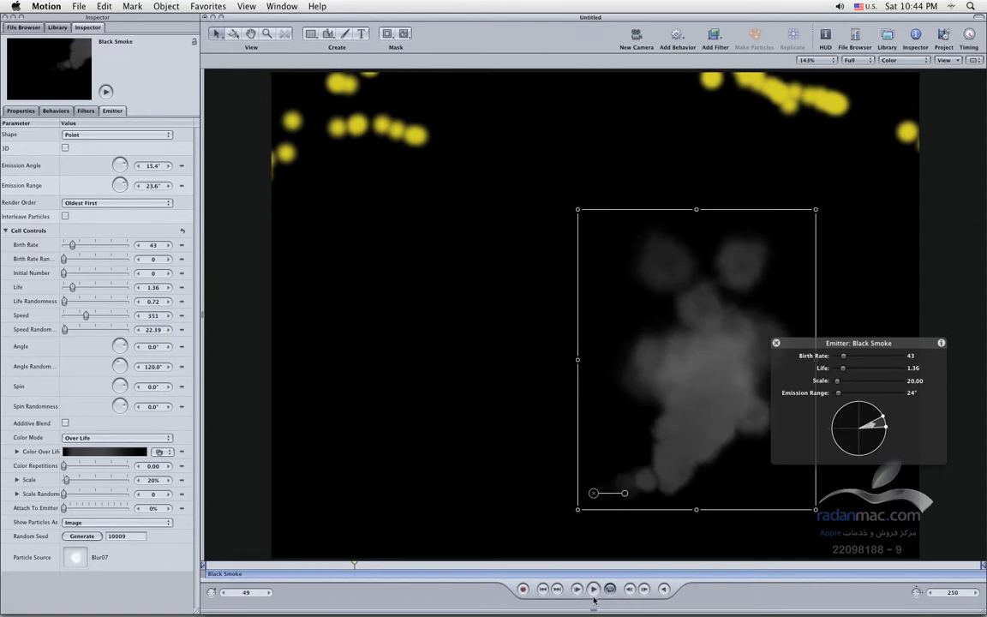
left_click(543, 589)
left_click(593, 588)
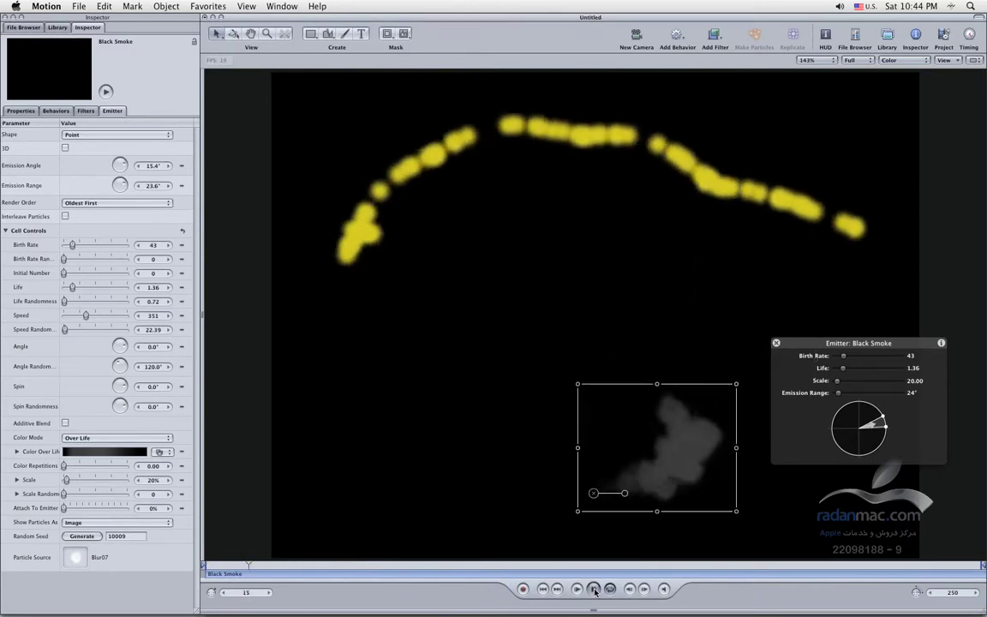
left_click_drag(884, 417, 868, 424)
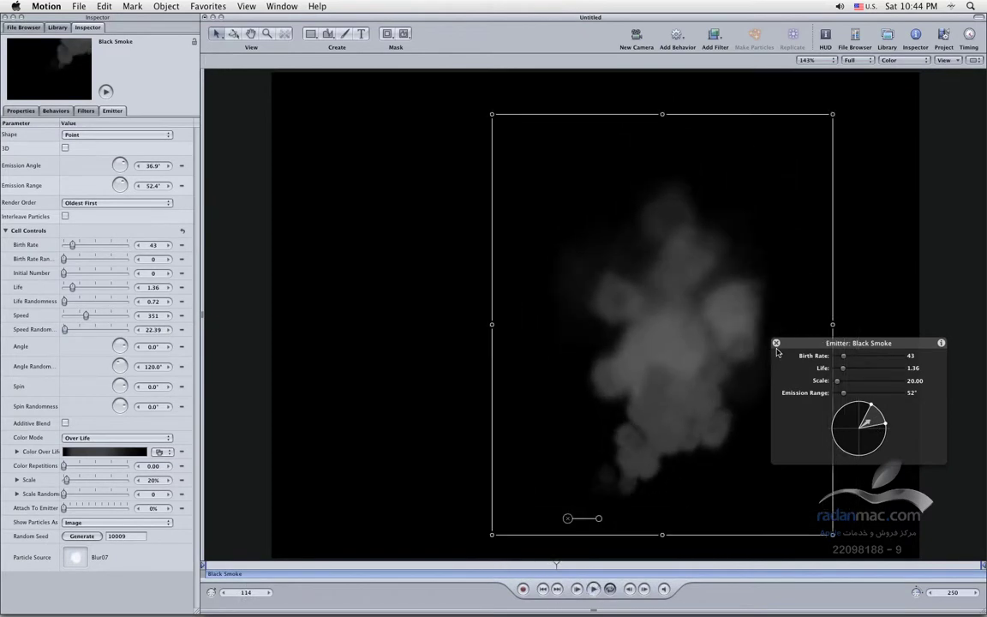
Delete the Black Smoke emitter and move the paint stroke down to the middle of the canvas.
key("Delete")
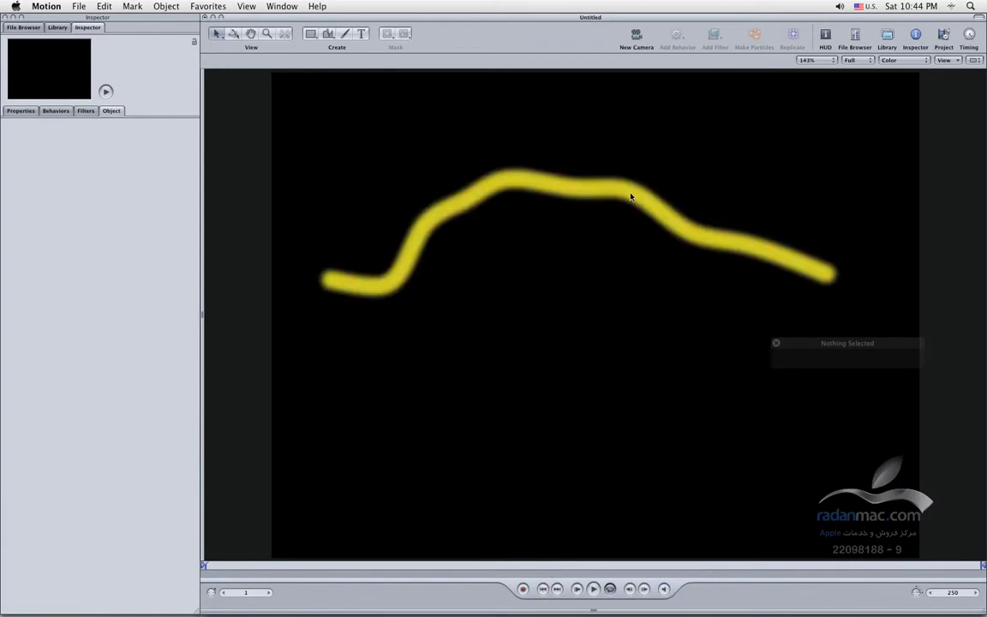
mouse_move(630, 197)
left_mouse_down()
mouse_move(619, 212)
mouse_move(608, 315)
left_mouse_up()
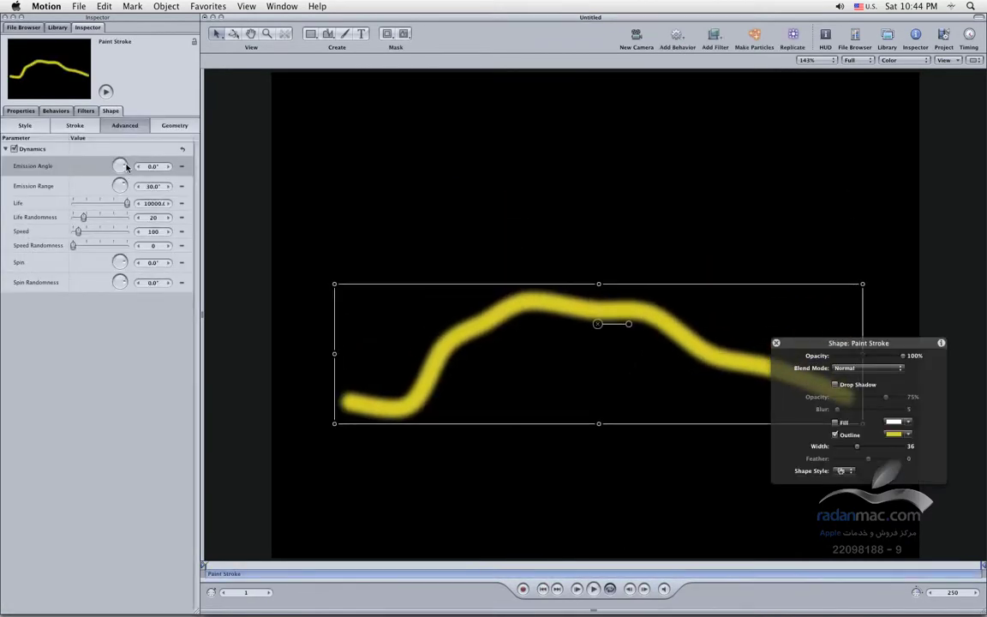
Set the paint stroke's Emission Angle to 40° and preview its particle movement to frame 85.
left_click_drag(126, 167, 118, 154)
double_click(154, 166)
type("40")
key("Return")
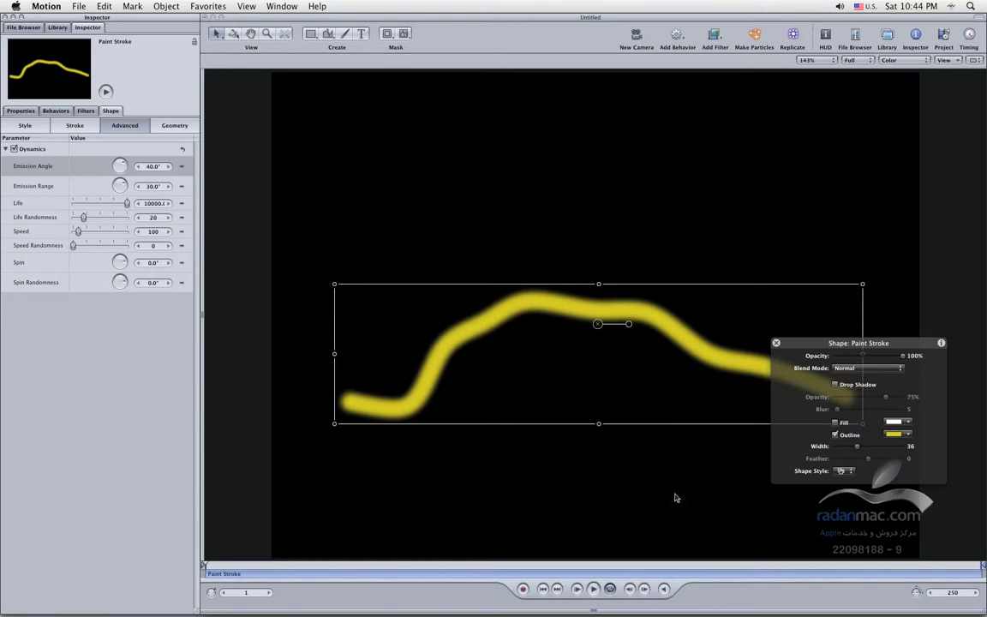
left_click(593, 588)
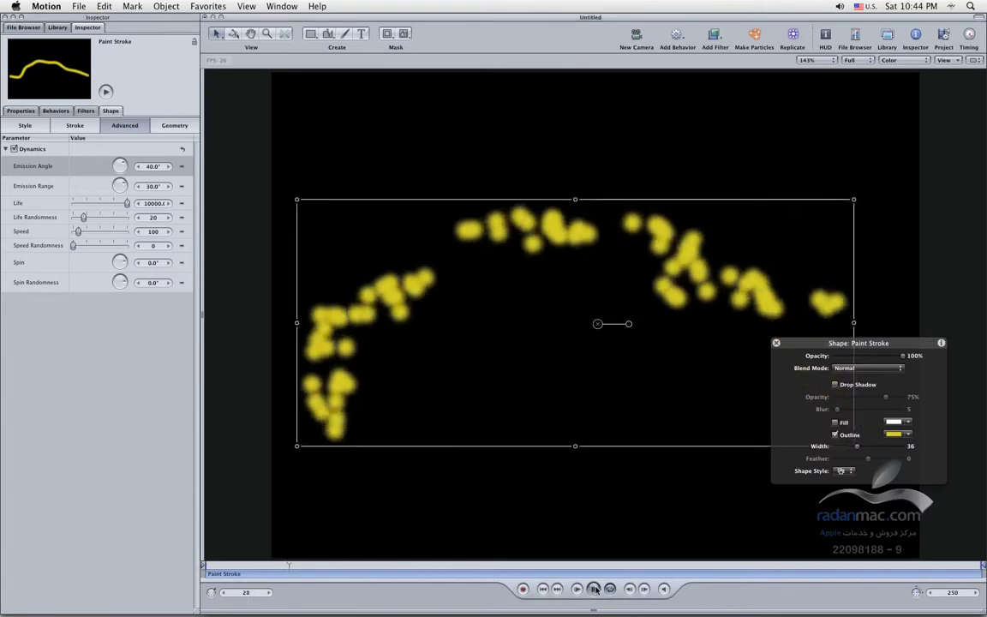
left_click(593, 589)
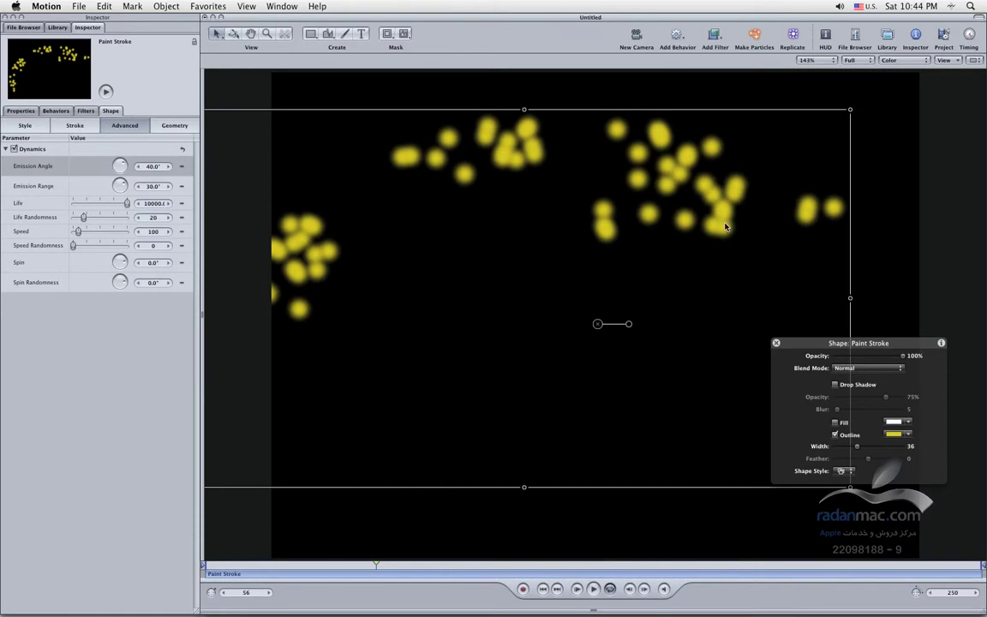
left_click(599, 583)
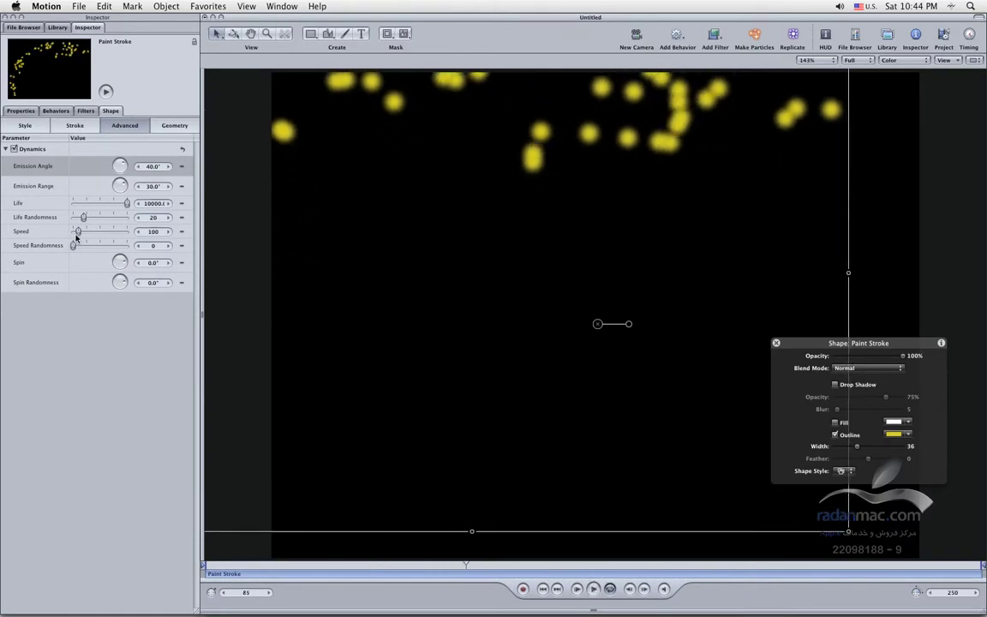
Set the paint stroke's Speed to 223, preview the animation from the first frame, and return to the start.
key("Home")
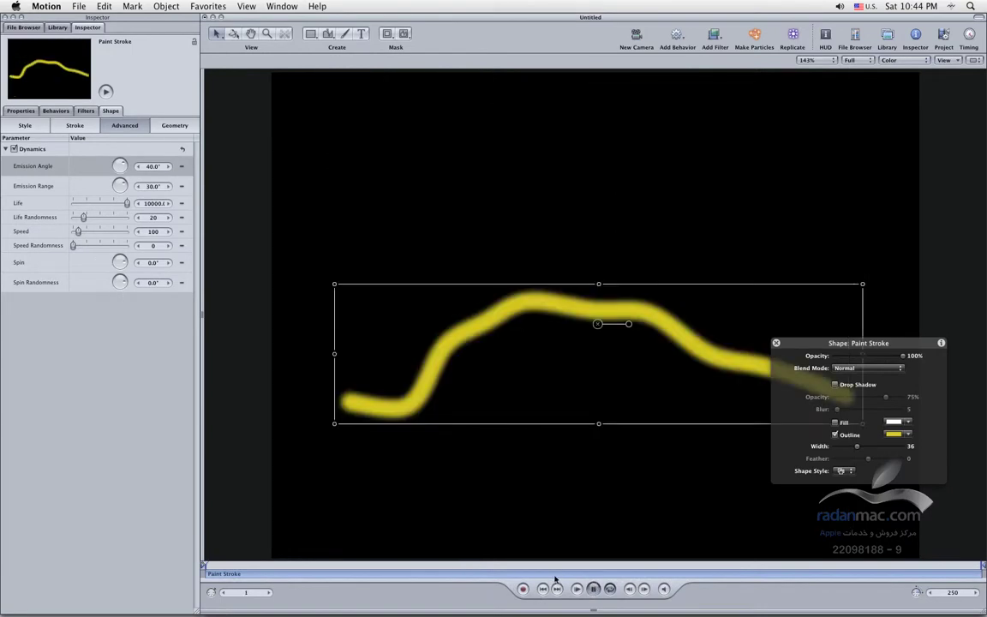
key("space")
left_click_drag(78, 232, 86, 231)
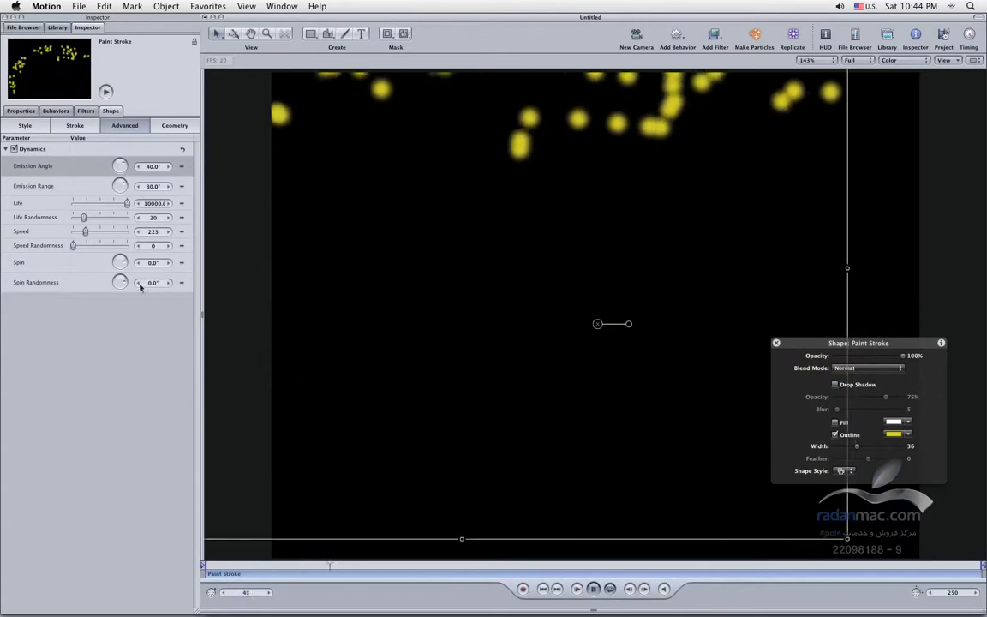
left_click(551, 589)
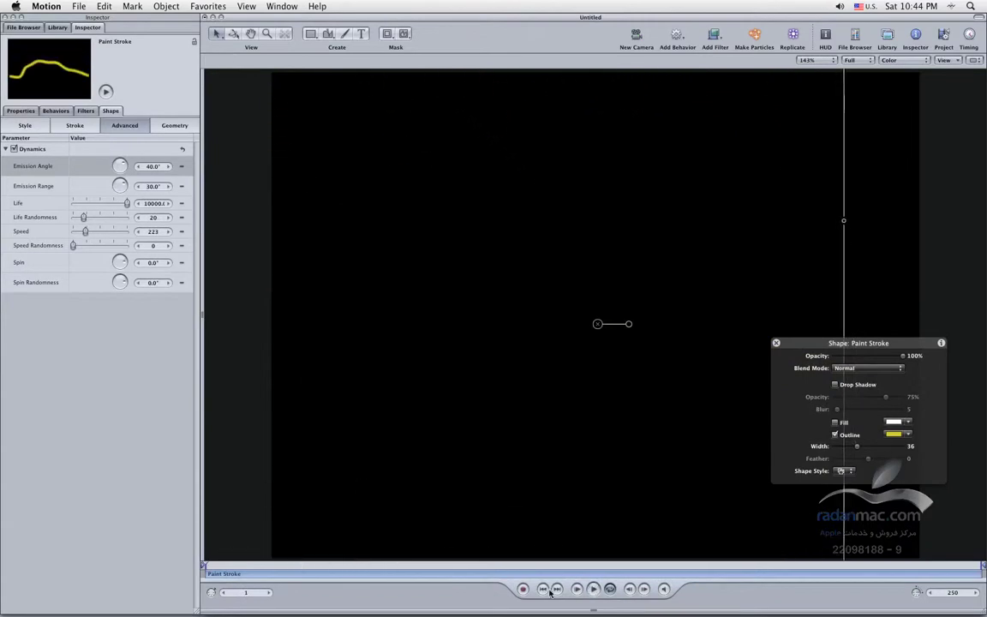
Set the paint stroke's Speed Randomness to 60 and preview the animation to frame 23.
left_click(593, 590)
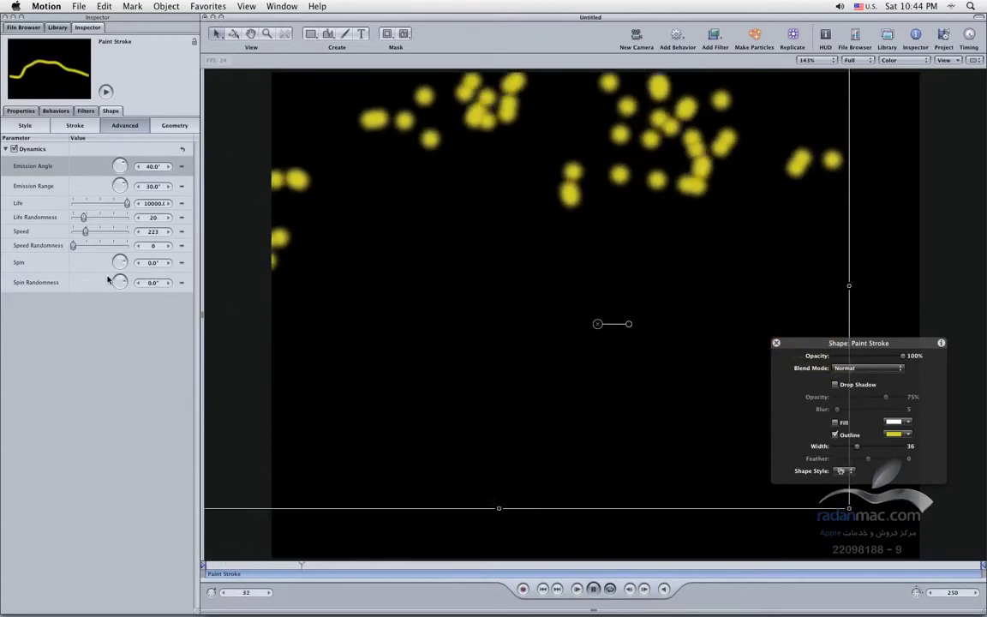
left_click_drag(73, 246, 77, 247)
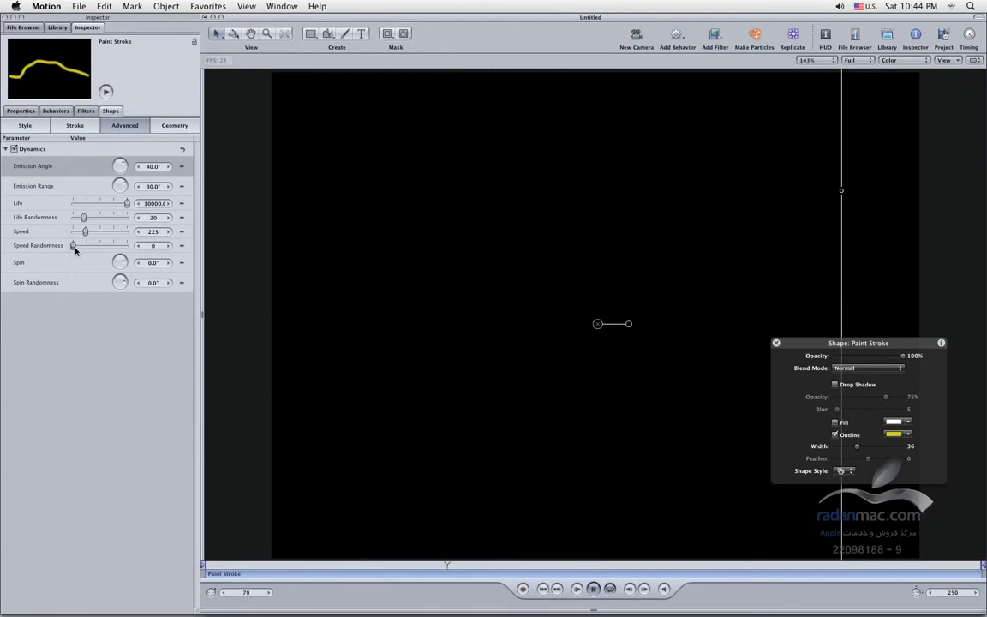
left_click(554, 588)
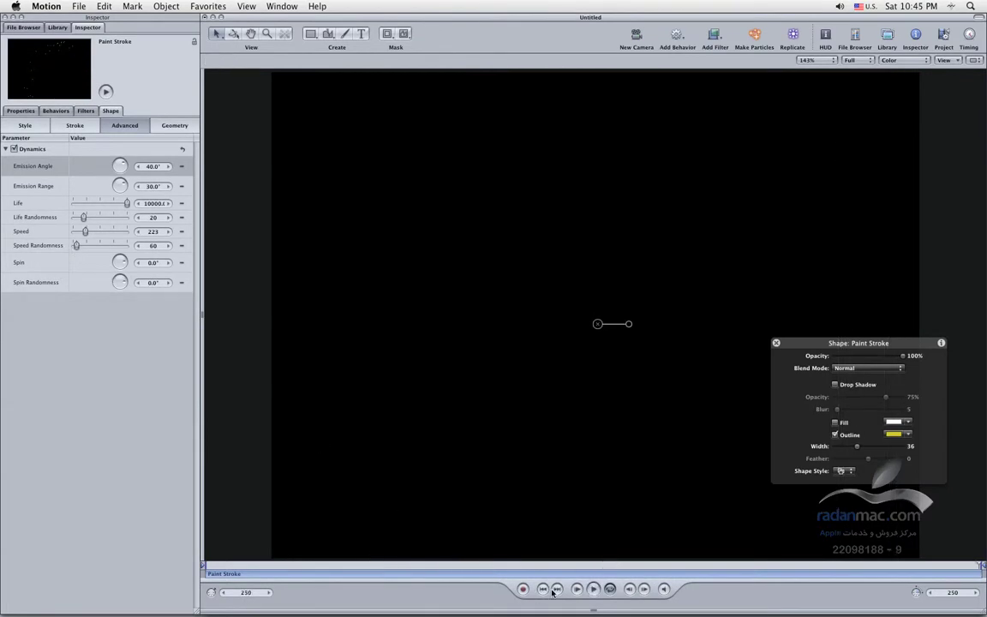
left_click(594, 589)
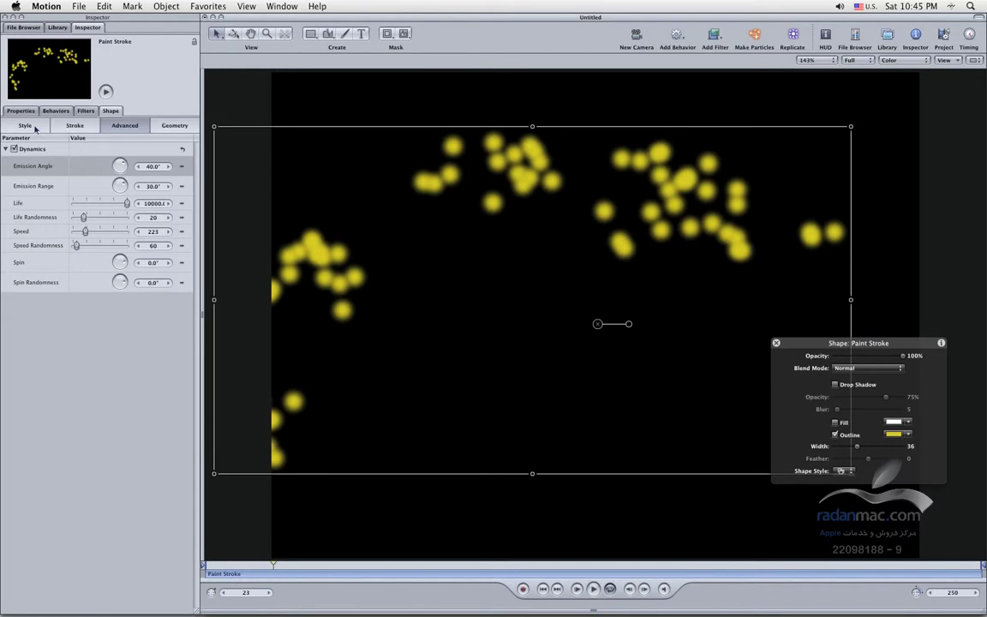
Show the project's layers and delete the Blur07 image layer.
key("F5")
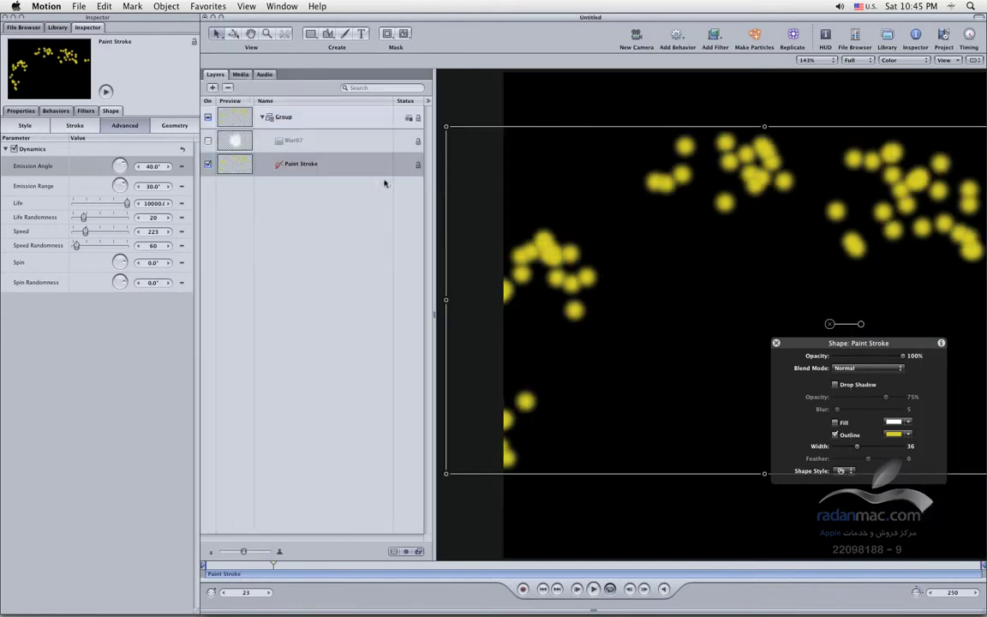
left_click(299, 142)
left_click(209, 141)
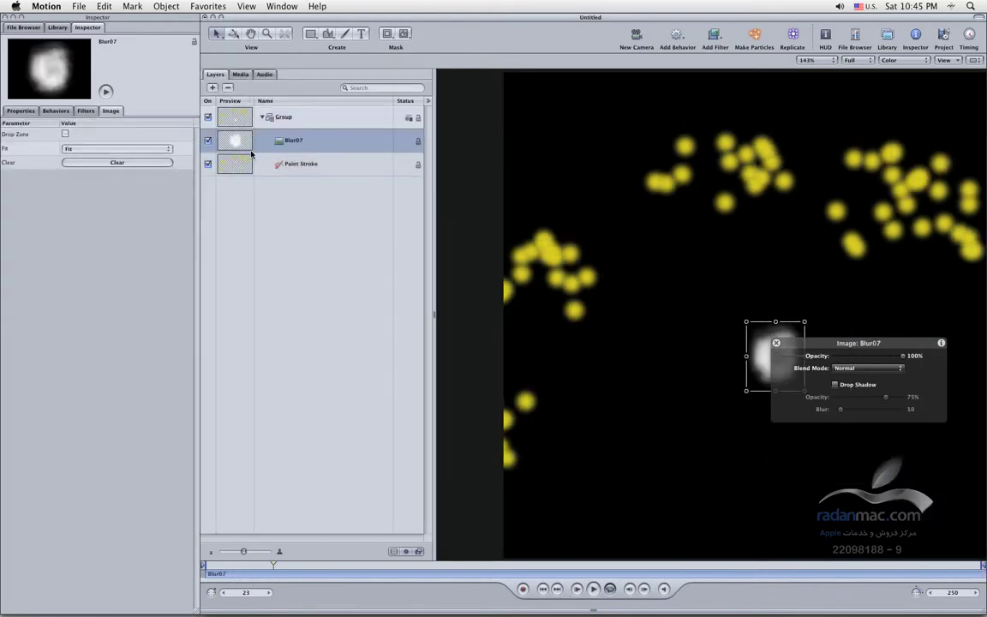
key("Delete")
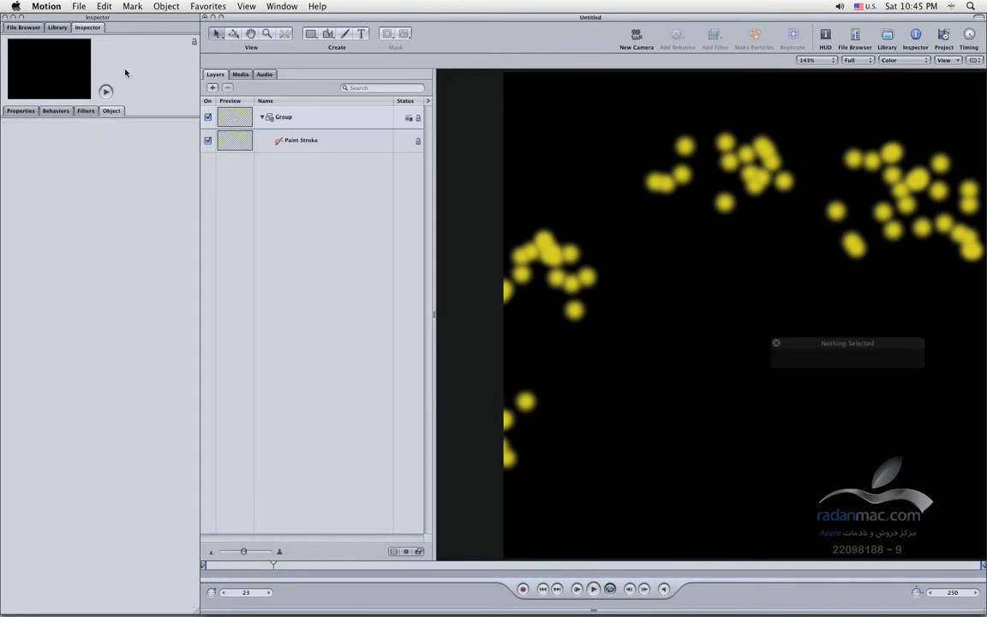
Add the Flourish Grass vector art from the library's Content category to the canvas and scale it down near the middle.
left_click(57, 27)
scroll(107, 394, "down", 5)
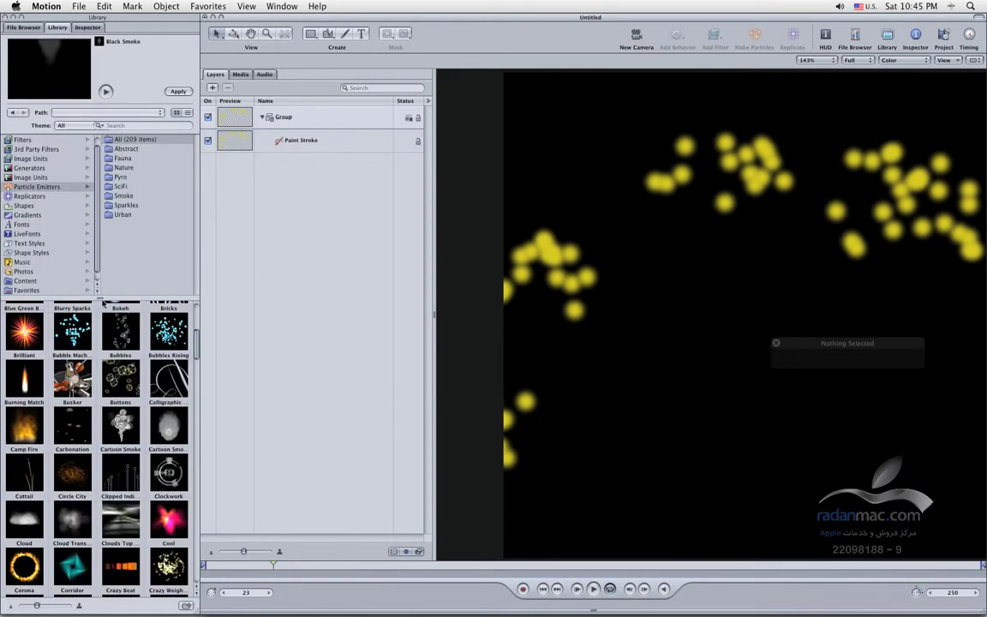
scroll(40, 288, "down", 1)
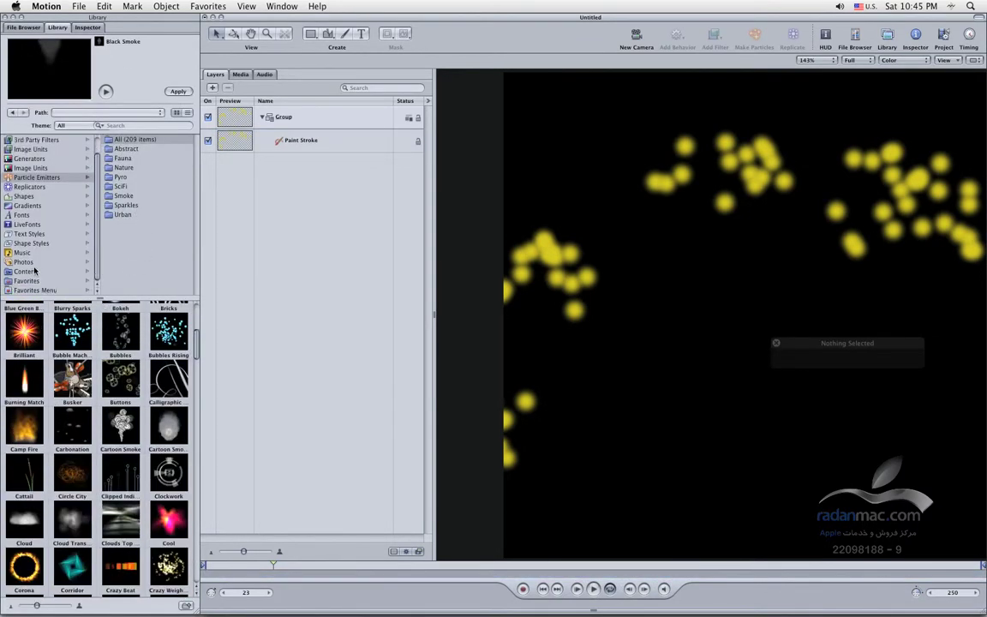
left_click(34, 271)
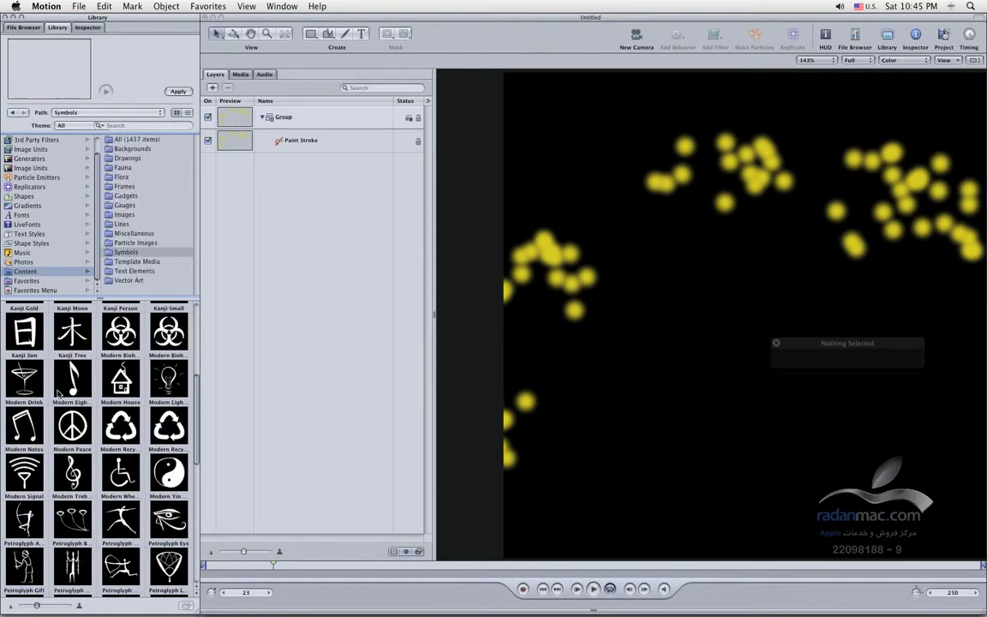
left_click(129, 280)
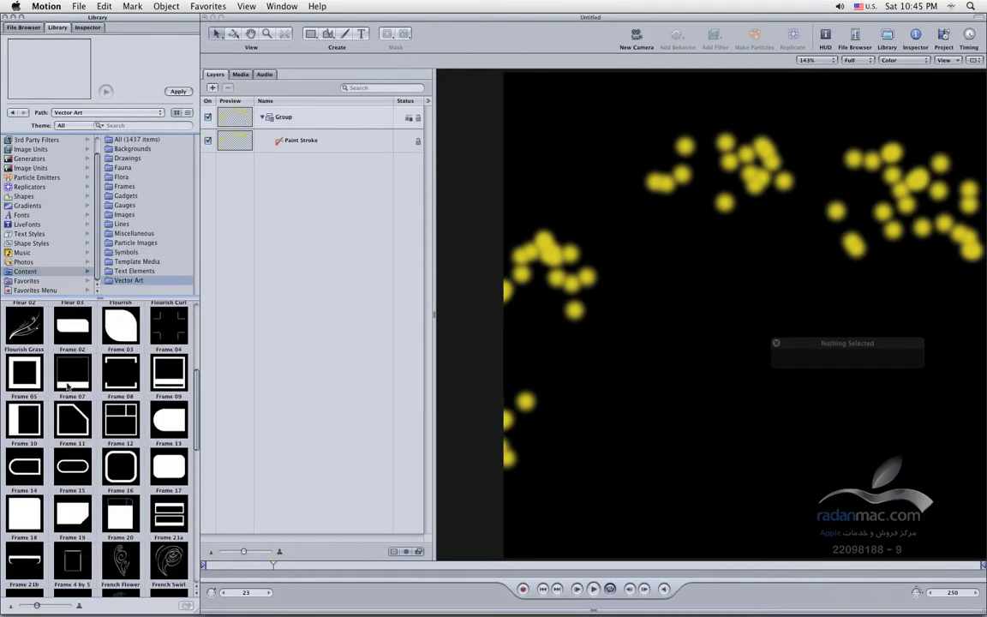
left_click(17, 323)
left_click_drag(19, 322, 744, 335)
key("F7")
left_click_drag(530, 144, 702, 360)
left_click_drag(744, 469, 647, 340)
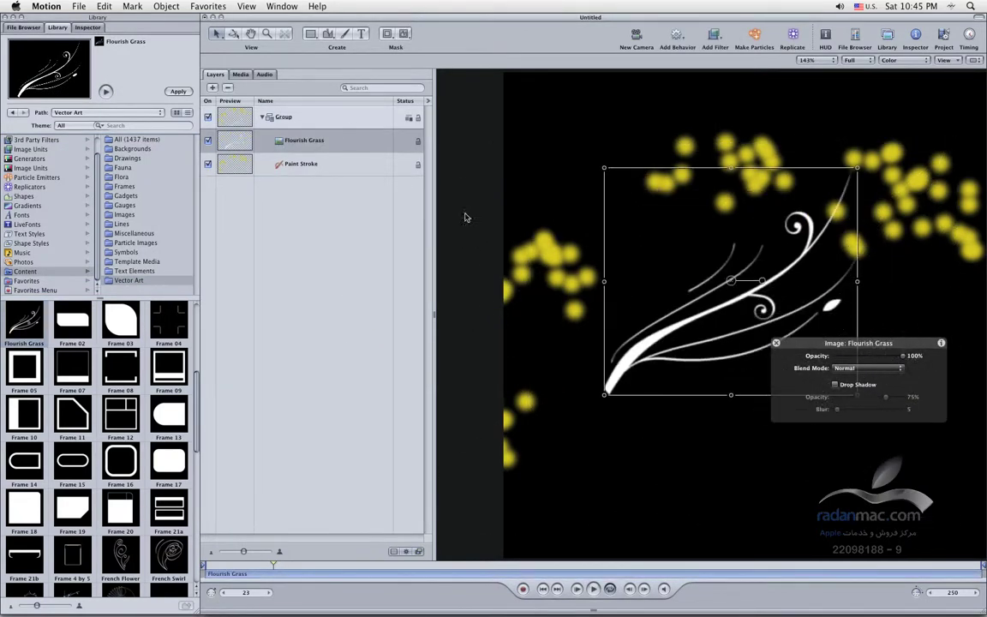
Change the paint stroke's Brush Type from Airbrush to Image, using Flourish Grass as the Brush Source.
left_click(245, 165)
left_click(87, 27)
left_click(39, 125)
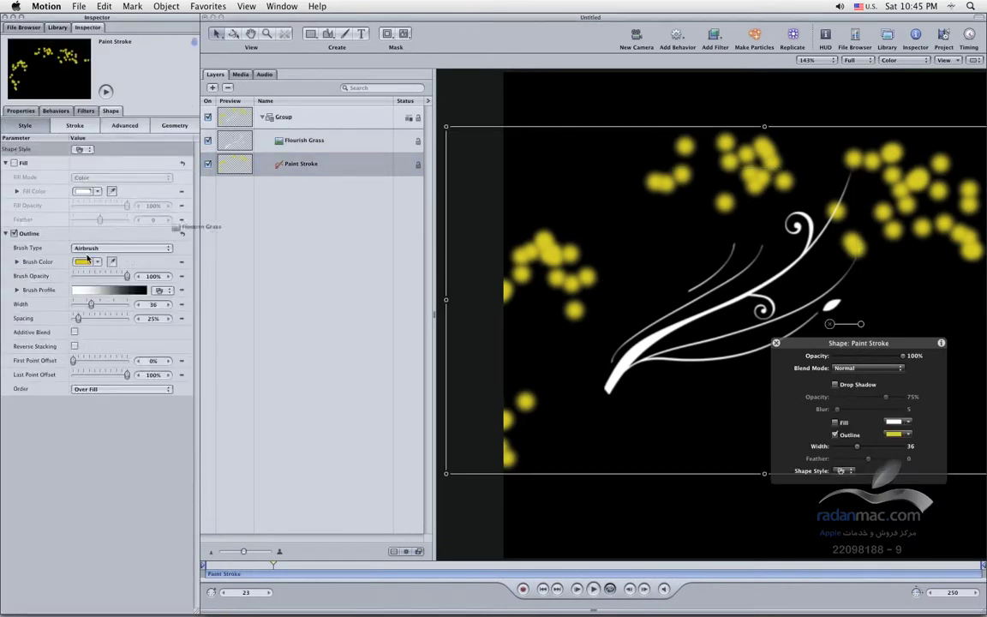
left_click(94, 247)
left_click(97, 259)
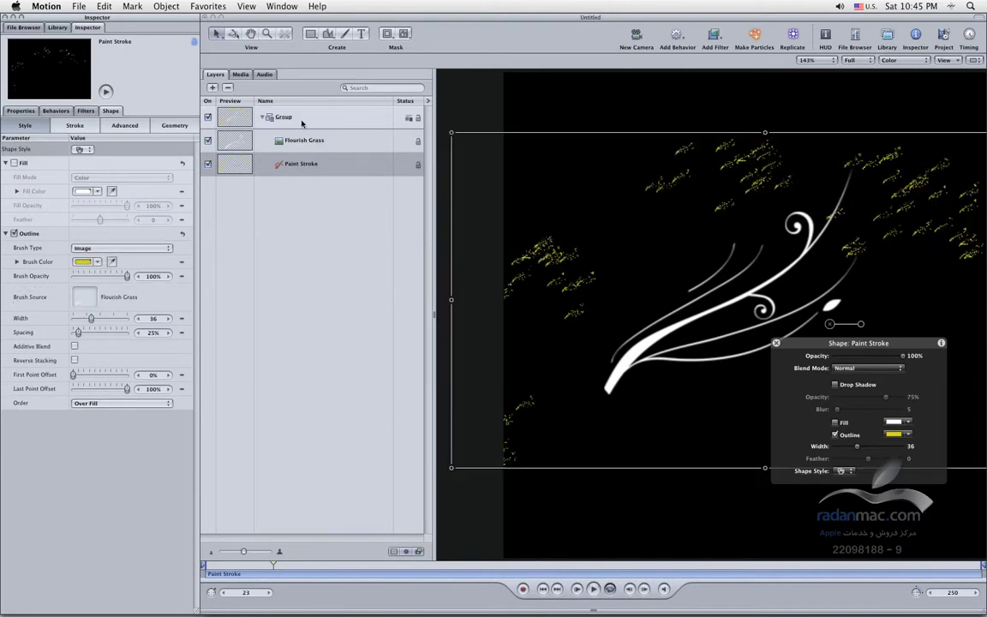
Return to the first frame and hide the Flourish Grass layer.
left_click(125, 126)
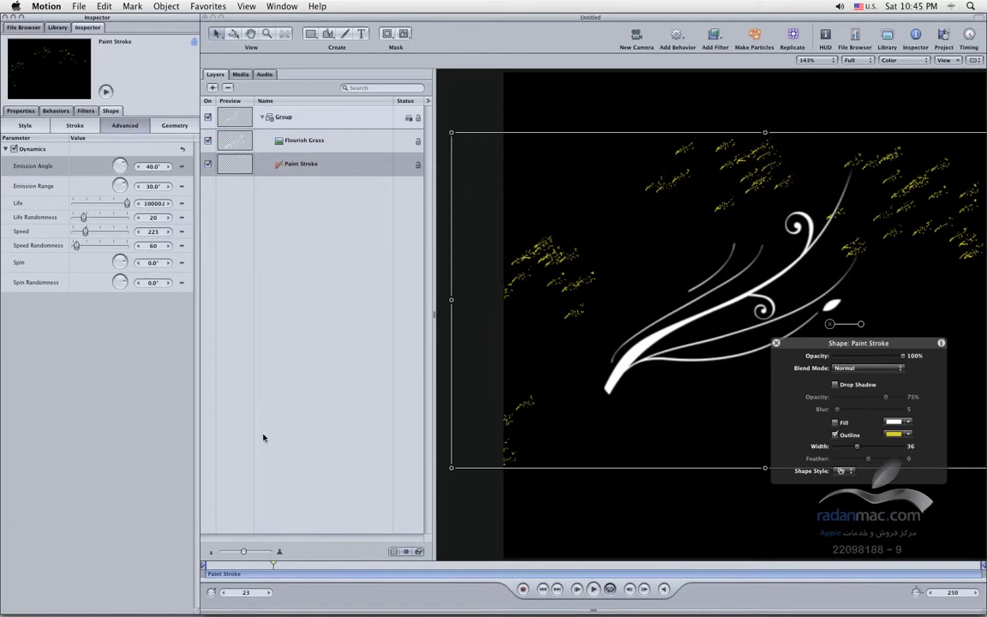
left_click(555, 588)
left_click(207, 141)
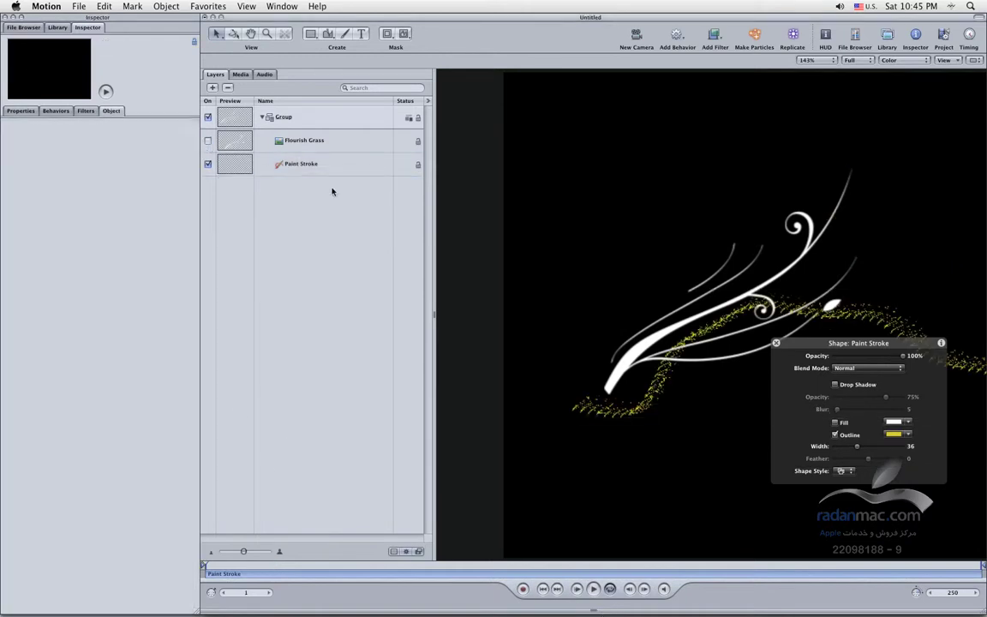
Set the paint stroke's outline Width to 51 and its Spacing to 82%.
left_click(293, 142)
left_click(292, 164)
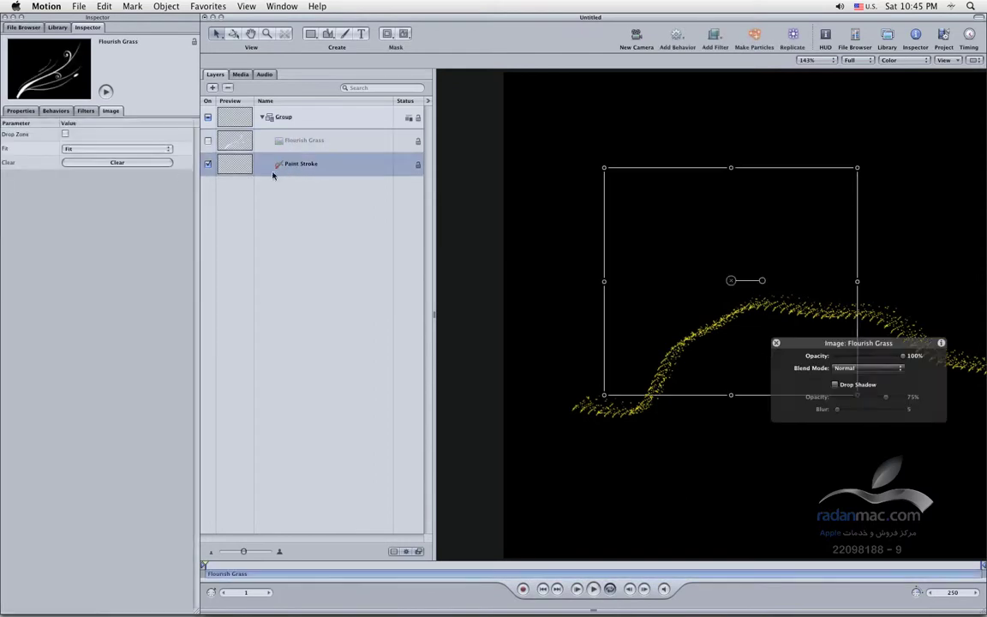
left_click(25, 125)
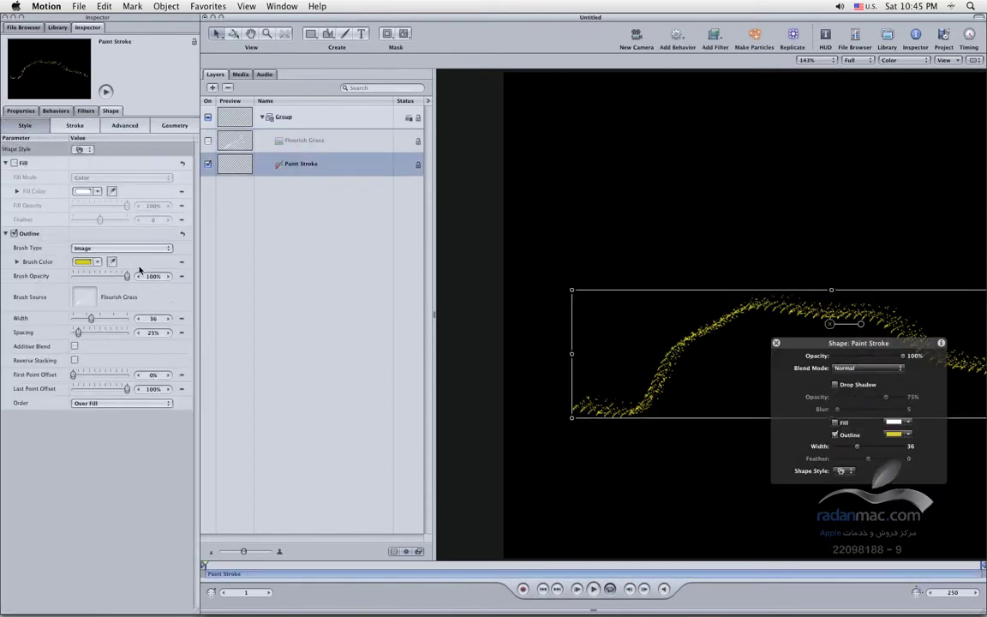
mouse_move(91, 318)
left_mouse_down()
mouse_move(101, 318)
mouse_move(84, 334)
mouse_move(94, 332)
left_mouse_up()
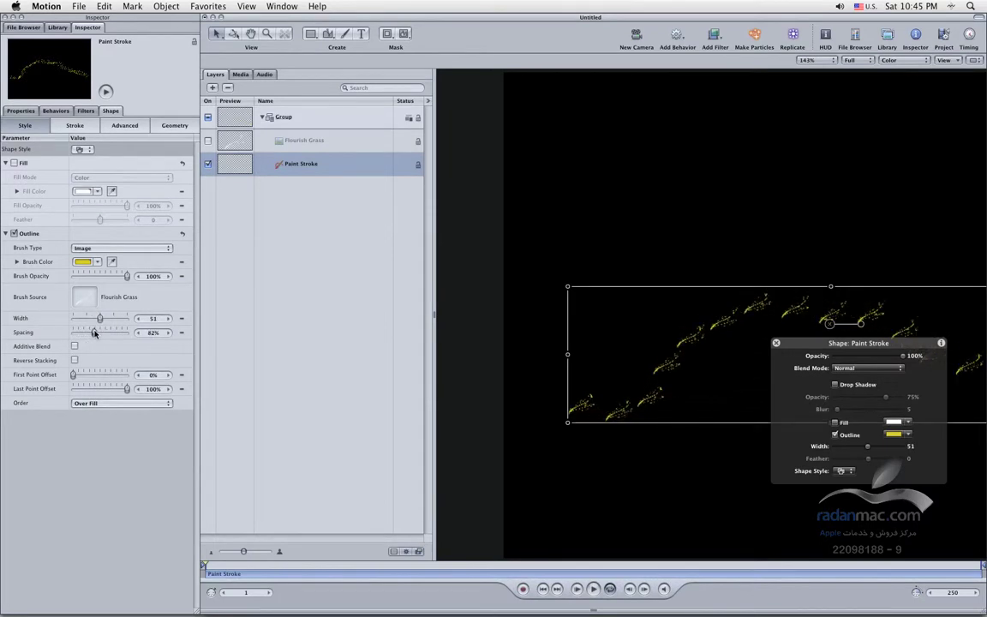
Show the stroke's dynamics settings, hide the layers list and preview the flourish brush animation to frame 42.
left_click(125, 126)
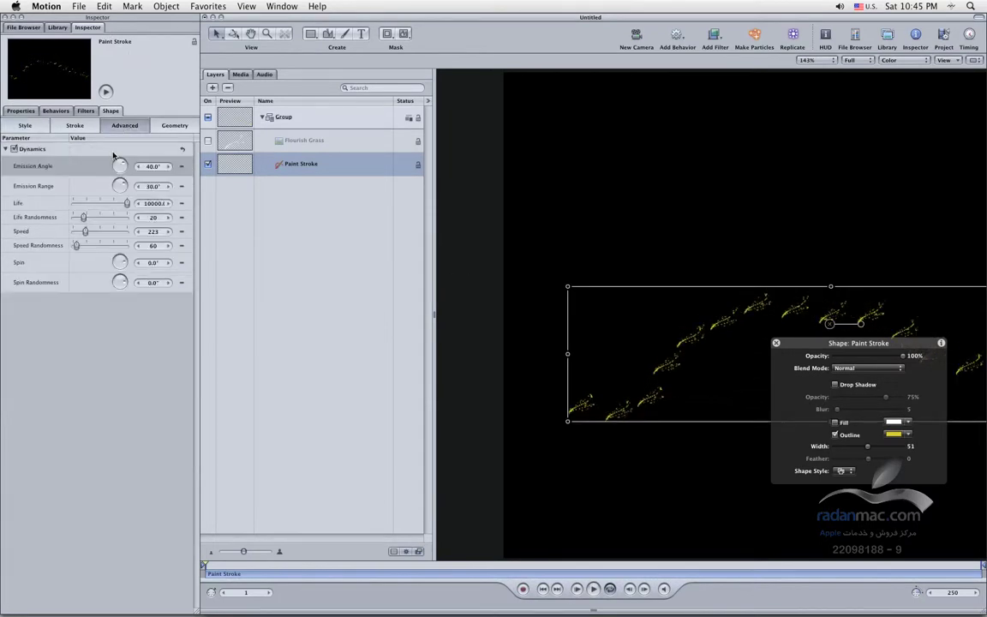
key("F5")
left_click(593, 589)
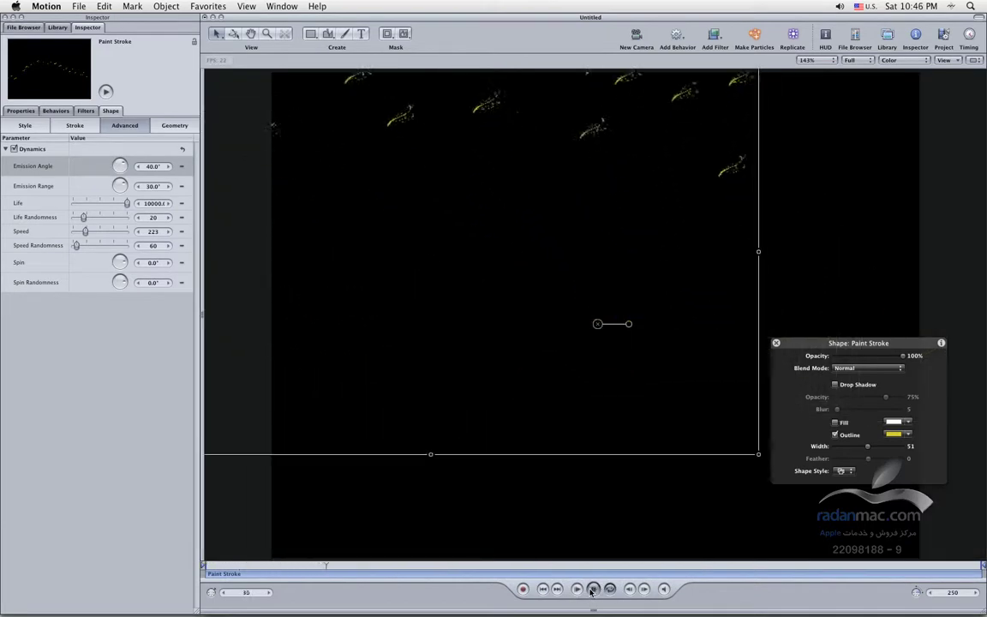
key("space")
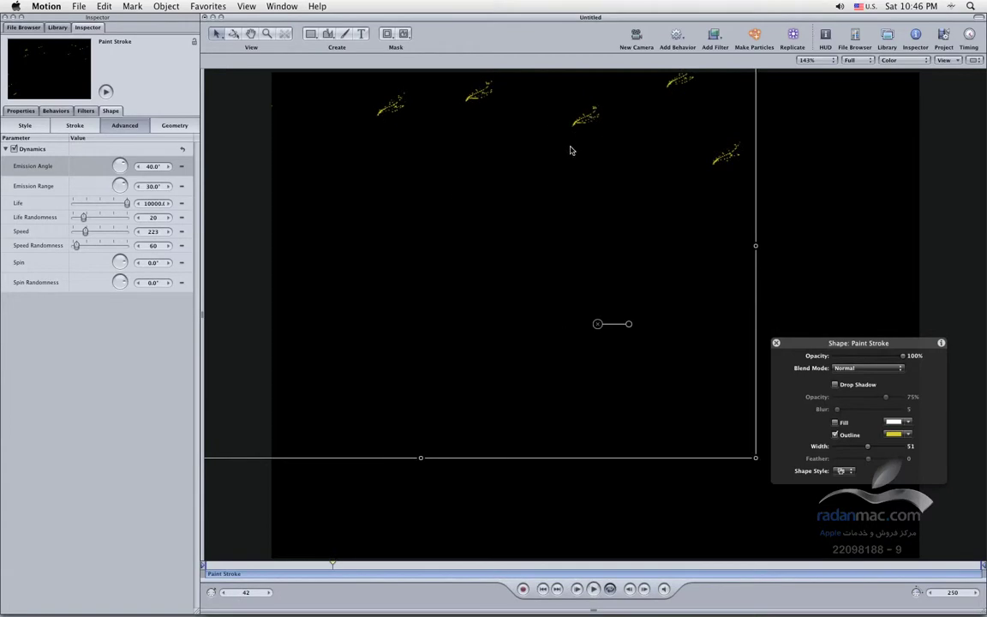
Set the paint stroke's Spin to 41°, preview the animation from the start, and return to the first frame.
left_click_drag(126, 266, 124, 260)
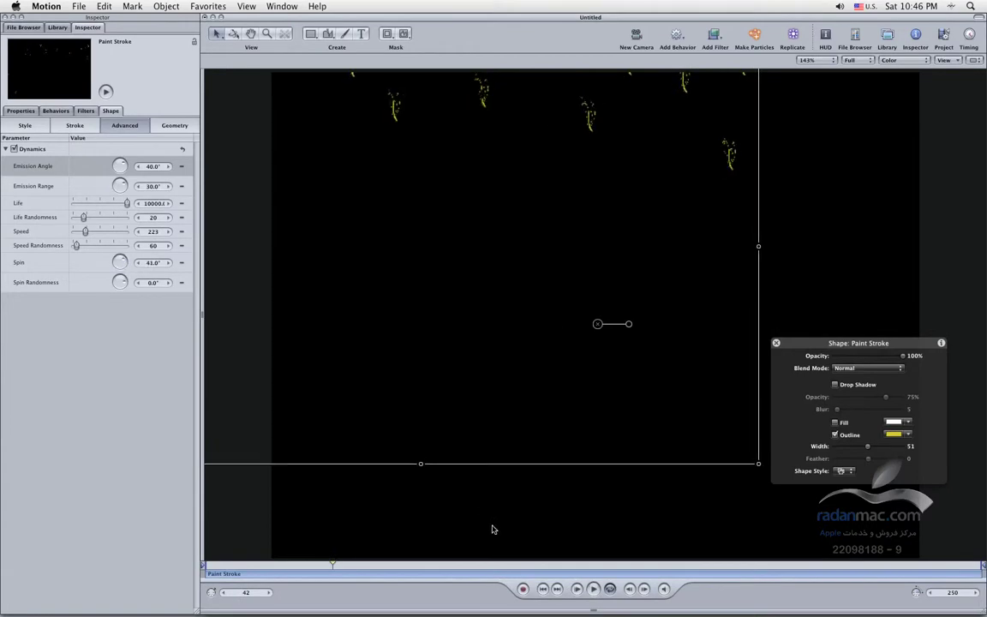
left_click(543, 589)
left_click(593, 589)
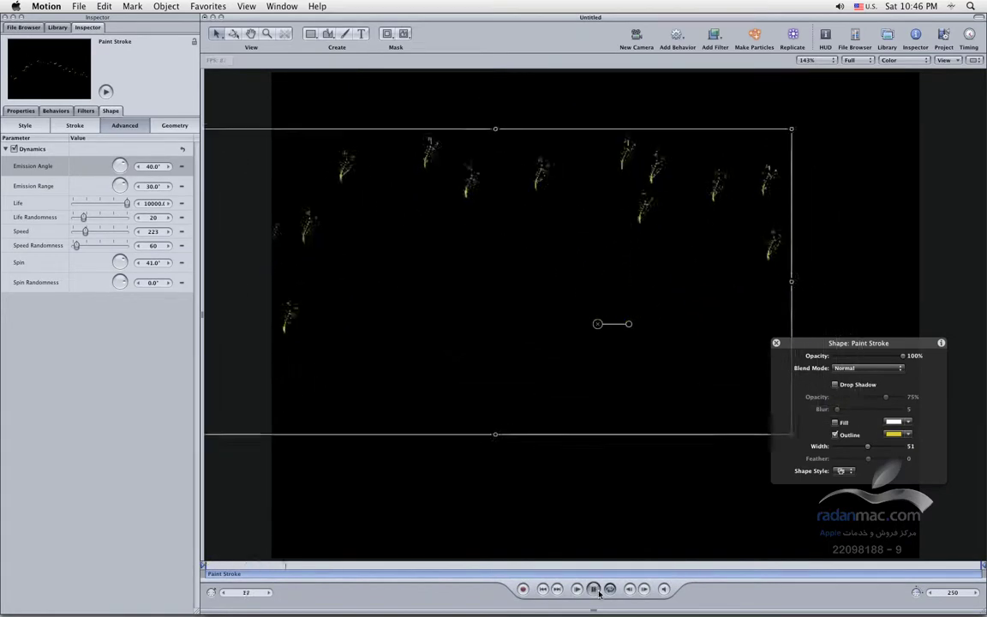
left_click(591, 588)
left_click(542, 588)
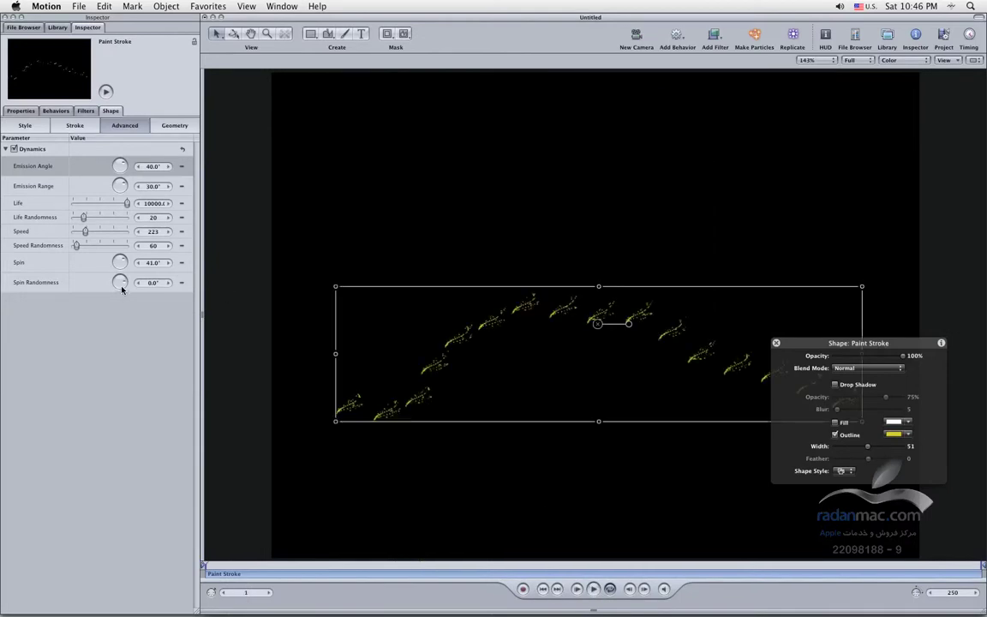
Set the paint stroke's Spin Randomness to 31° and replay the animation from the start to frame 28.
left_click_drag(124, 284, 125, 284)
left_click(592, 587)
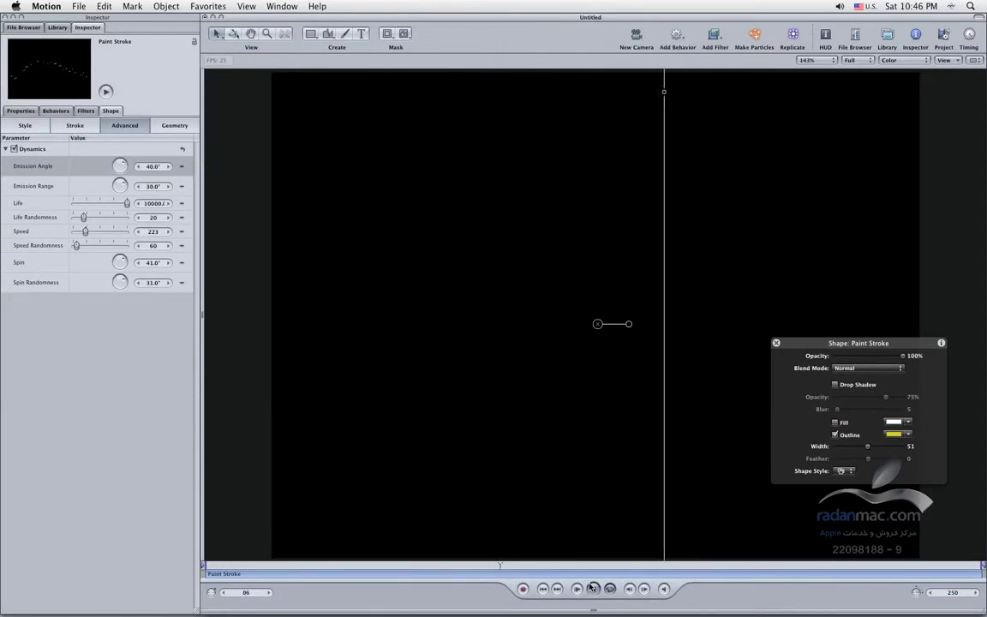
left_click(550, 589)
left_click(588, 589)
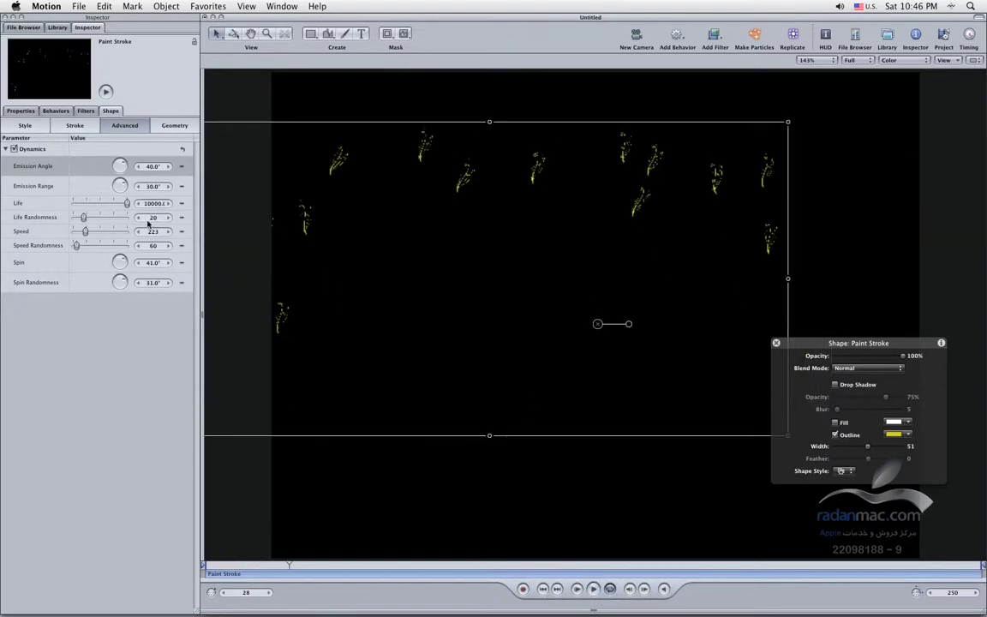
Lower the paint stroke's Life to 0.49 and finally to 0.00, previewing the animation after each change.
left_click_drag(129, 207, 79, 210)
left_click(593, 588)
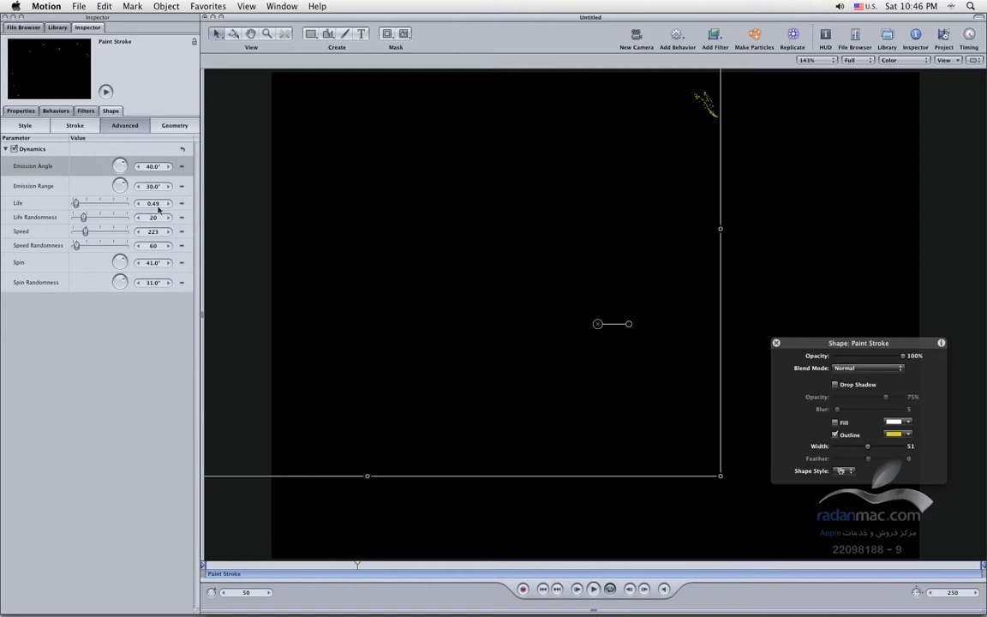
left_click_drag(153, 203, 137, 203)
left_click(555, 589)
key("Home")
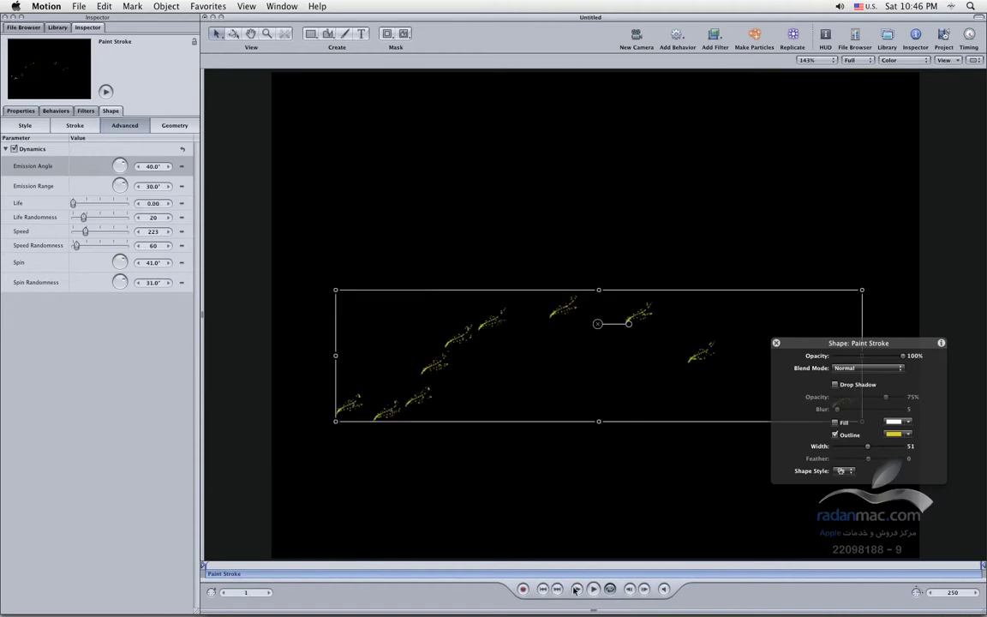
left_click(593, 589)
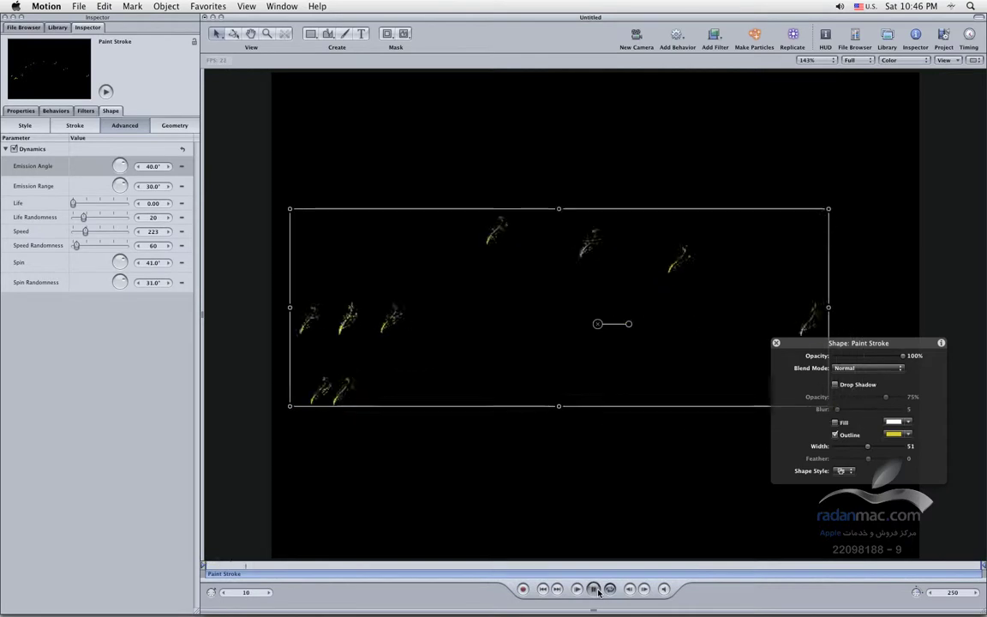
left_click(593, 589)
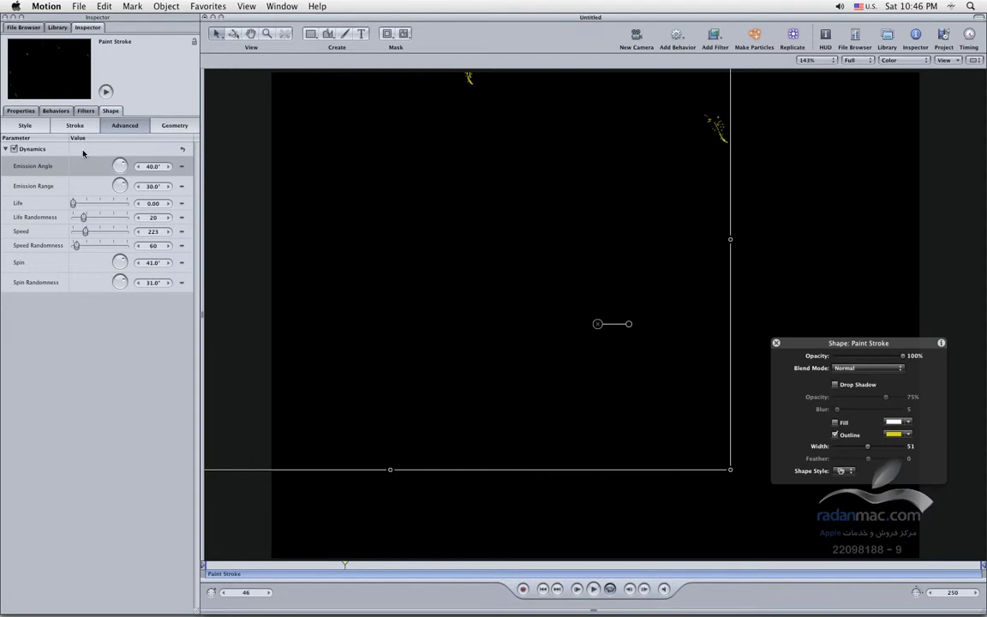
Move the paint stroke toward the lower-right part of the canvas.
mouse_move(352, 232)
left_mouse_down()
mouse_move(475, 282)
mouse_move(446, 263)
left_mouse_up()
left_click(707, 174)
mouse_move(445, 311)
left_mouse_down()
mouse_move(661, 379)
mouse_move(701, 170)
left_mouse_up()
left_click_drag(599, 327, 647, 474)
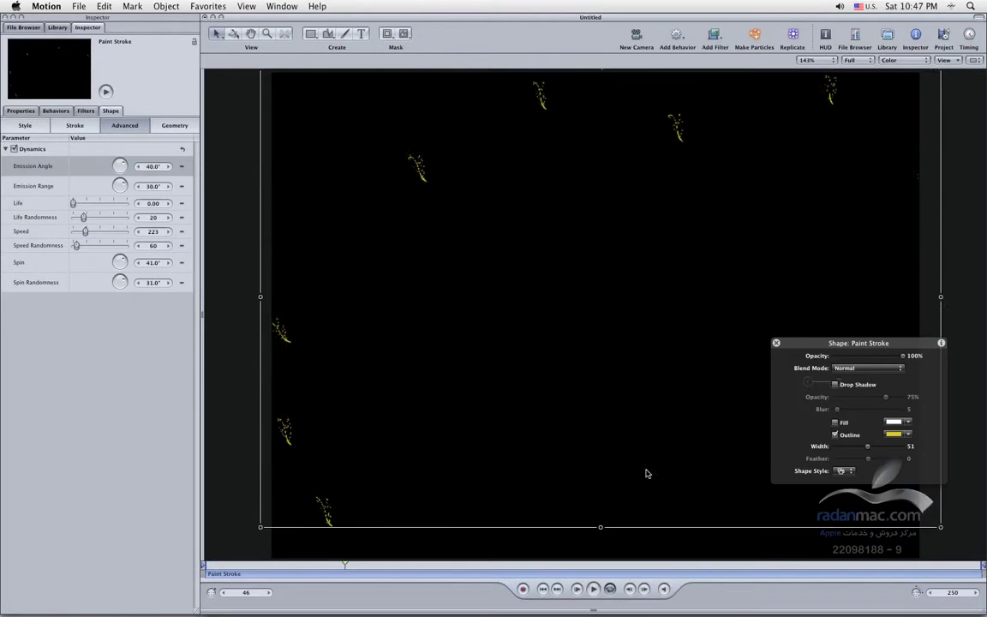
Play the repositioned stroke's animation from the first frame to frame 44, and reselect the paint stroke.
left_click(547, 592)
left_click(592, 591)
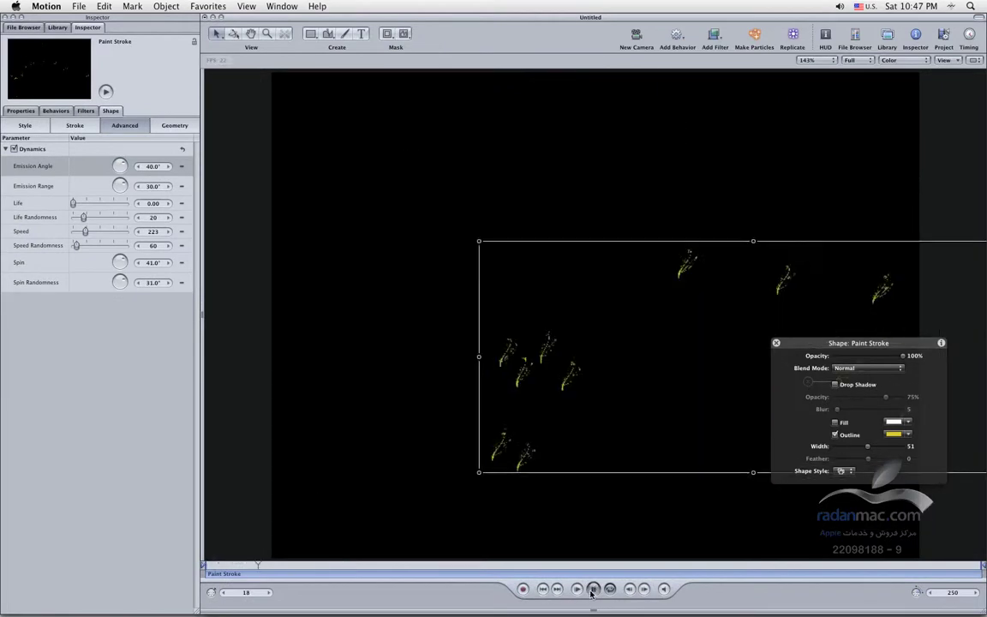
left_click(591, 591)
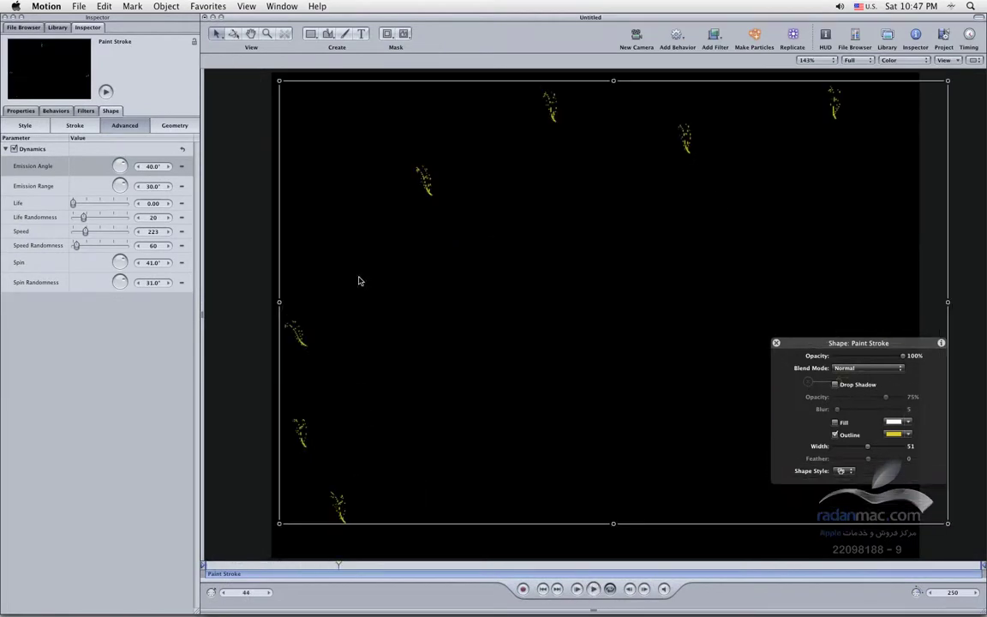
left_click(426, 278)
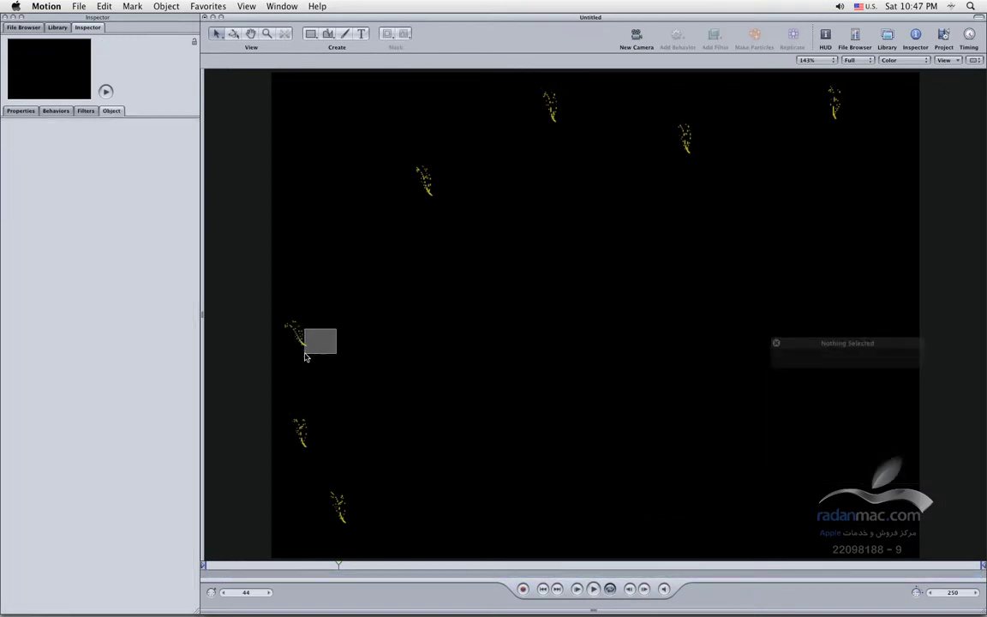
left_click(294, 334)
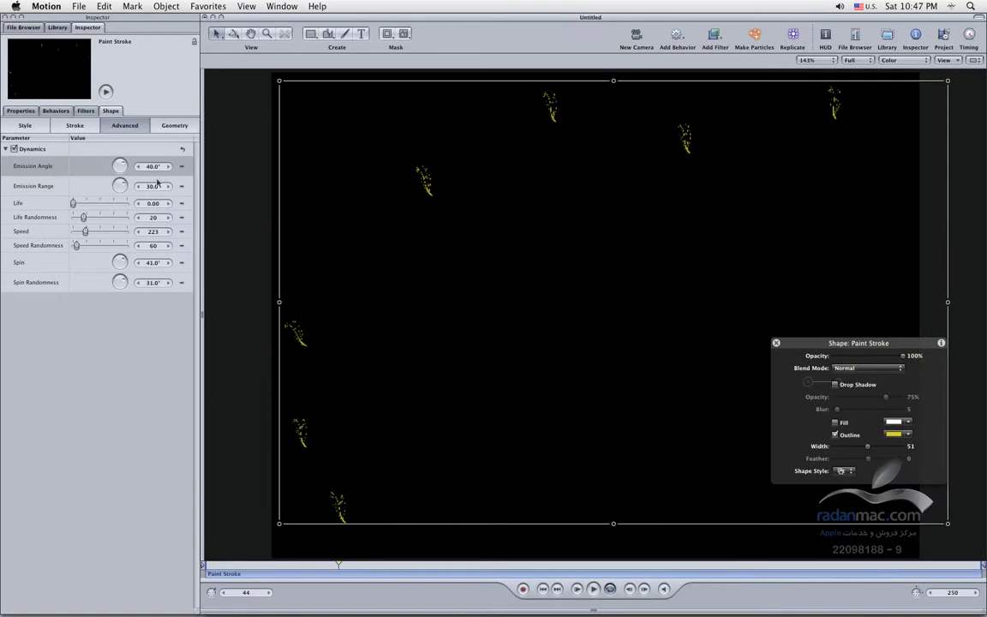